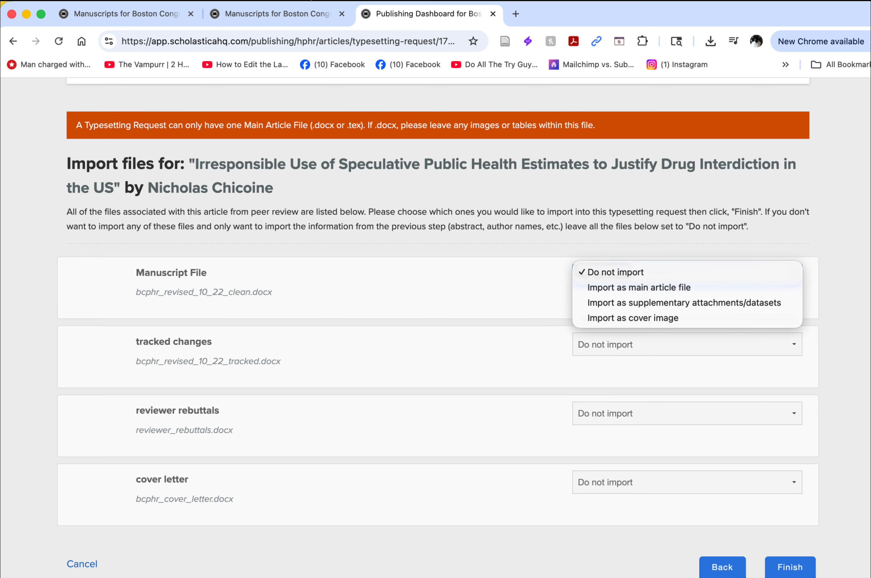
pyautogui.click(277, 12)
pyautogui.click(277, 11)
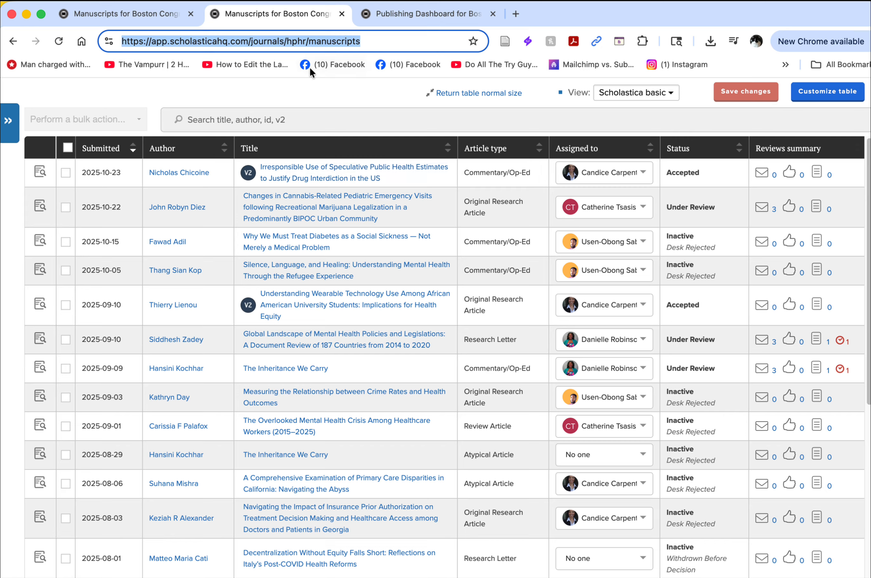
pyautogui.click(407, 11)
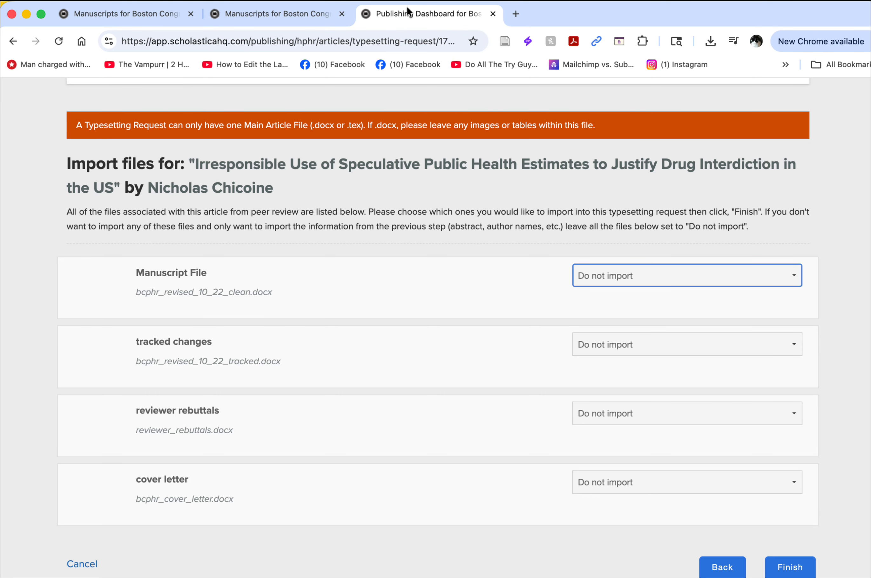
# Step: Set the manuscript file bcphr_revised_10_22_clean.docx to import as the main article file
pyautogui.click(621, 281)
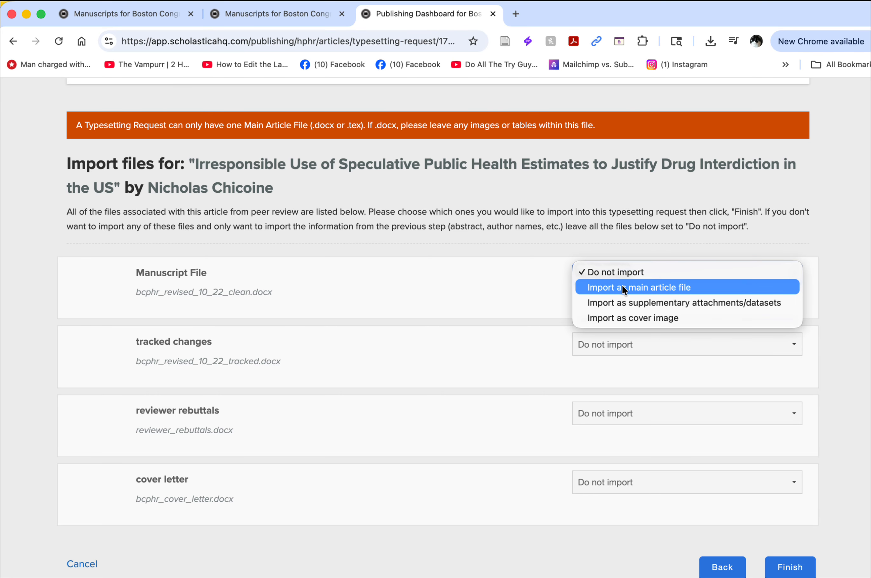
pyautogui.click(621, 286)
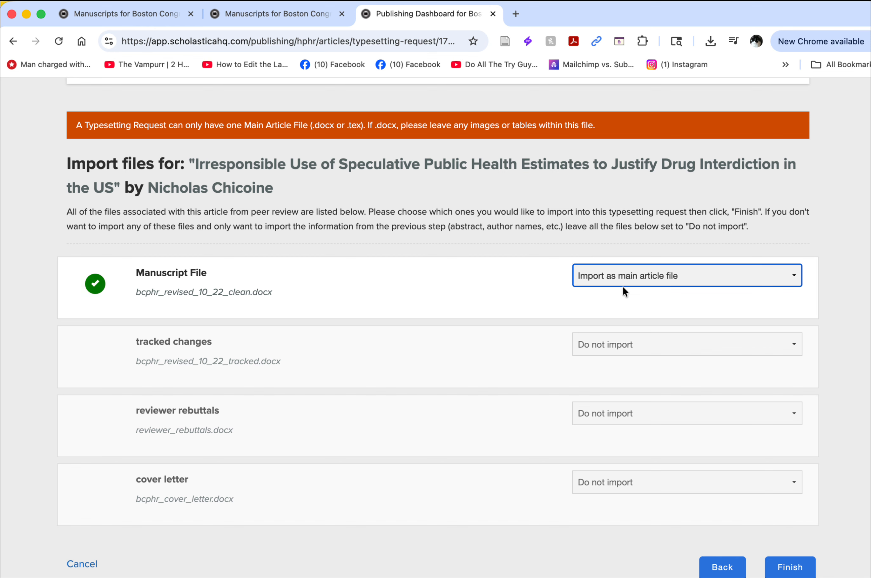
pyautogui.click(621, 275)
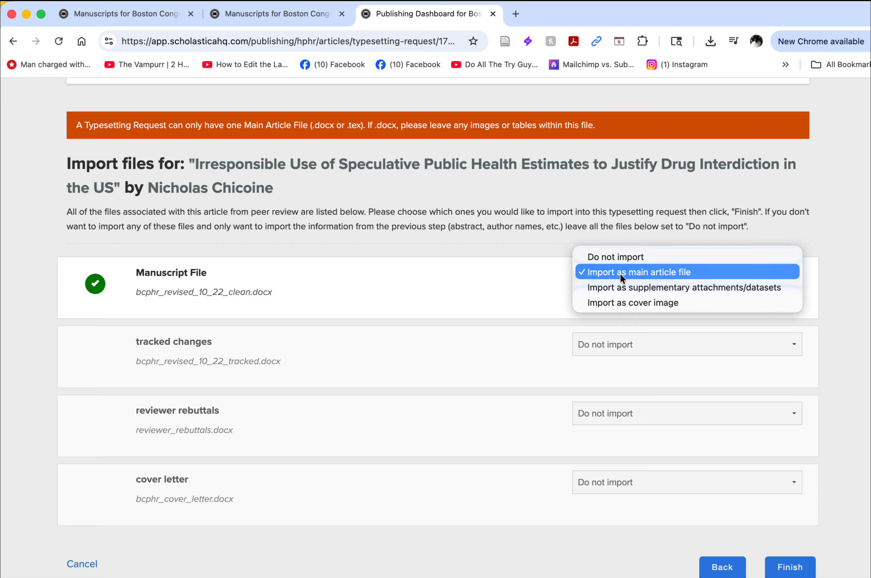
pyautogui.click(619, 273)
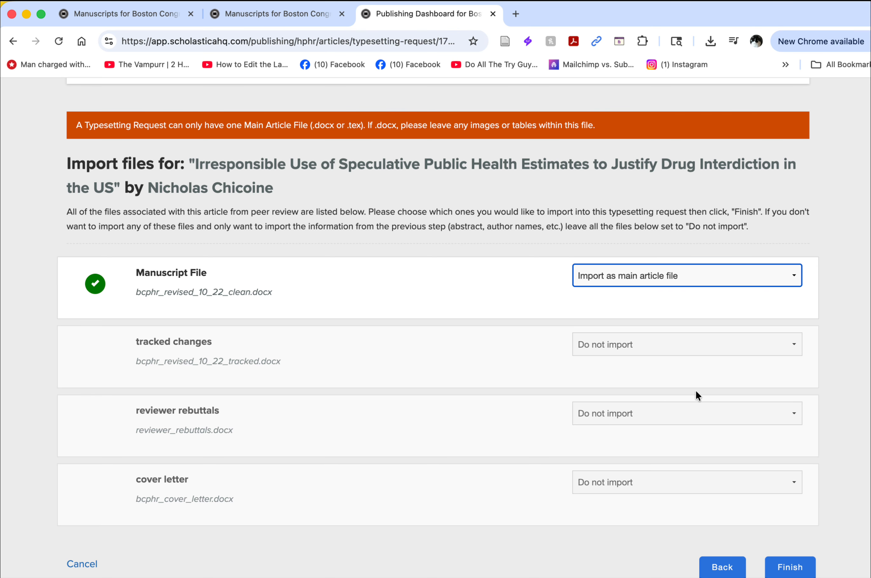
# Step: Leave the tracked changes file set to "Do not import" and finish importing the files into the typesetting request
pyautogui.click(649, 345)
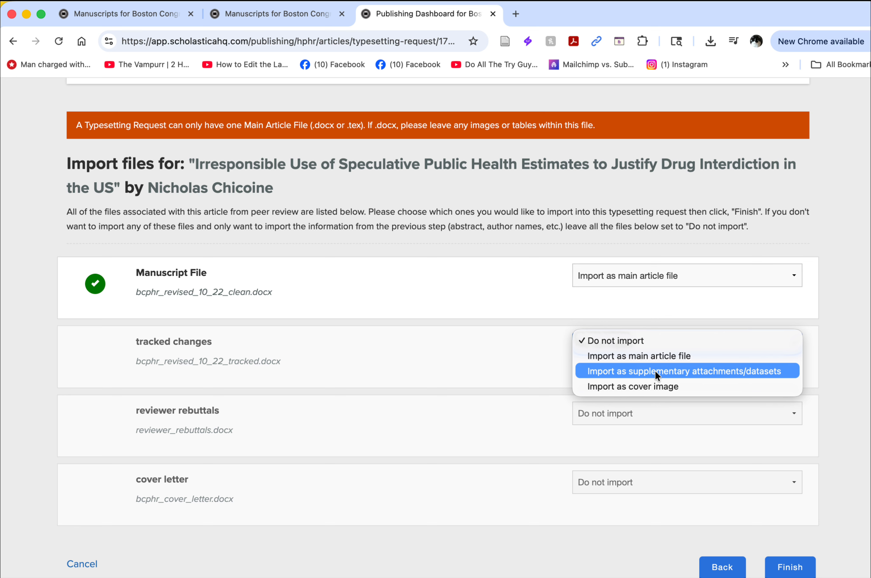
pyautogui.click(638, 341)
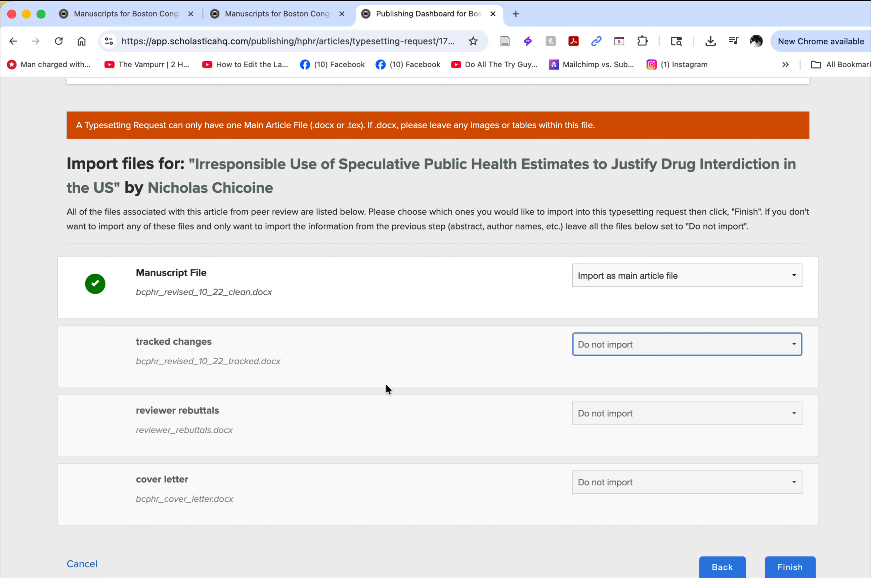
pyautogui.scroll(-1, 400, 489)
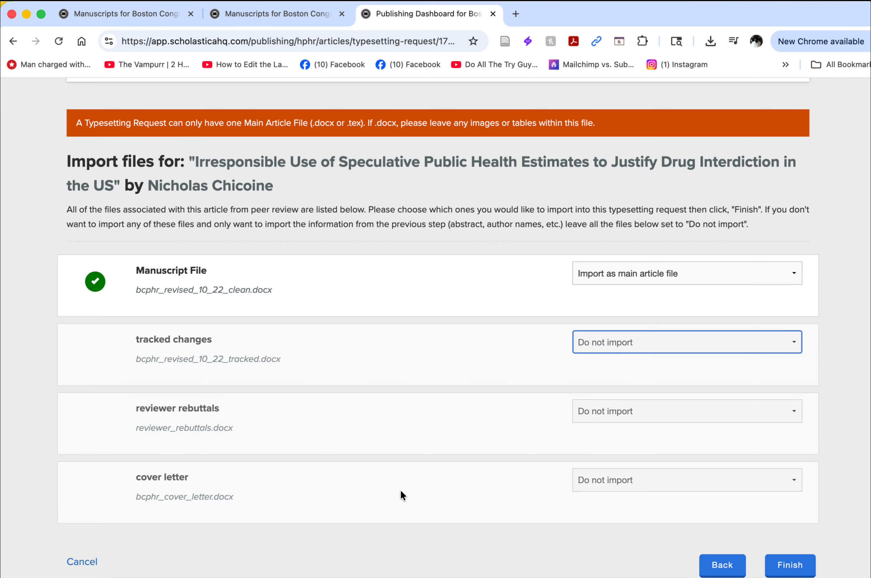
pyautogui.scroll(1, 401, 489)
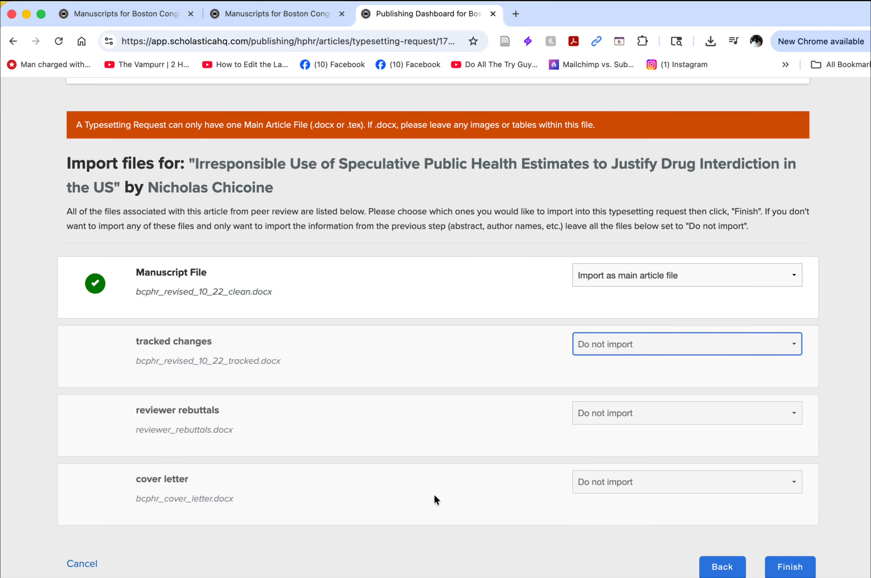
pyautogui.click(661, 343)
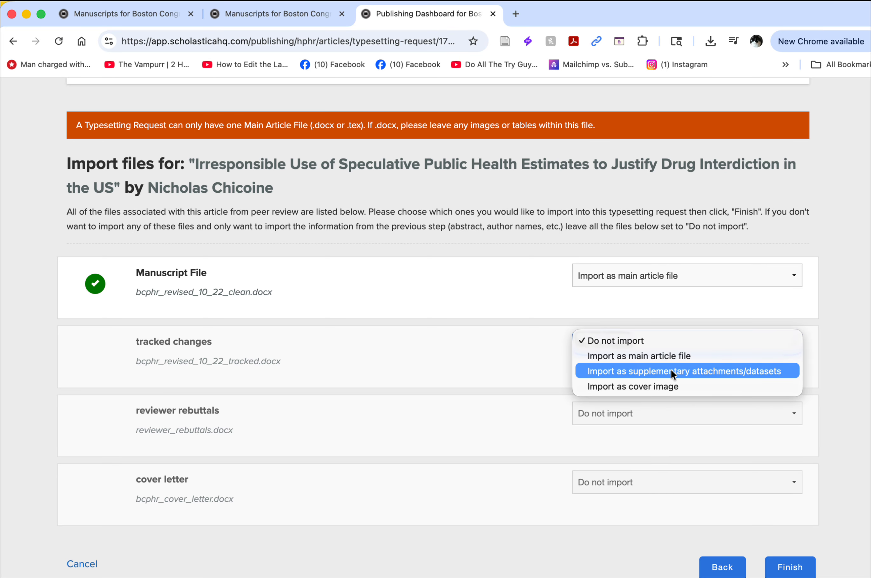
pyautogui.click(653, 340)
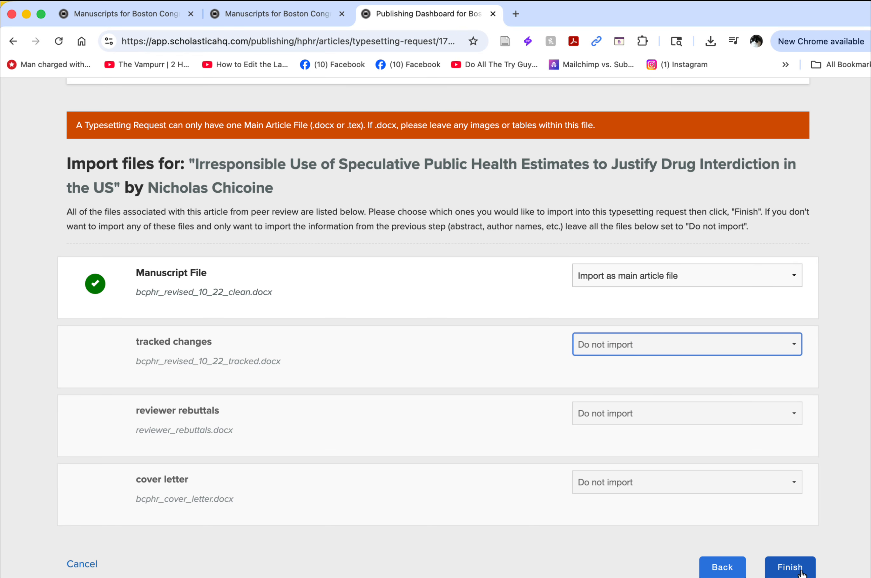
pyautogui.click(801, 573)
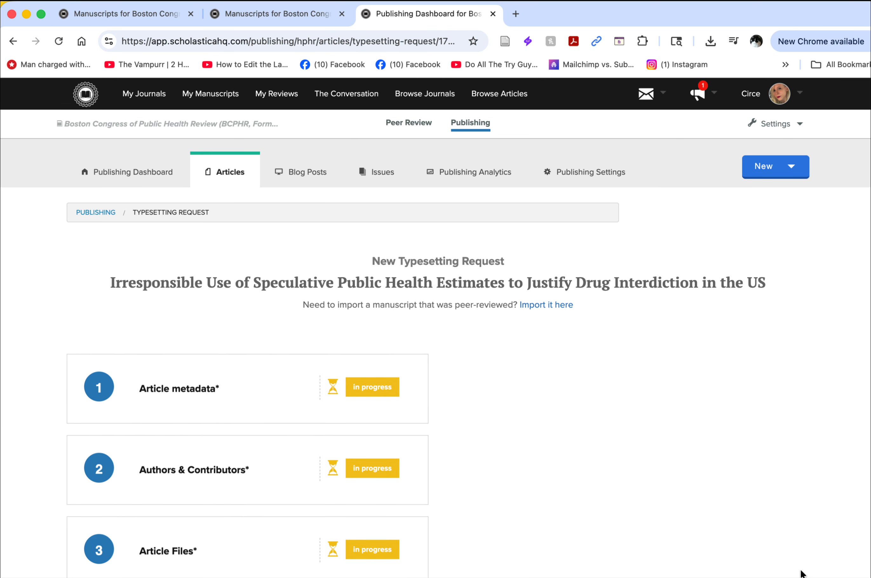
# Step: Open the Article metadata section of the new typesetting request
pyautogui.scroll(-1, 421, 401)
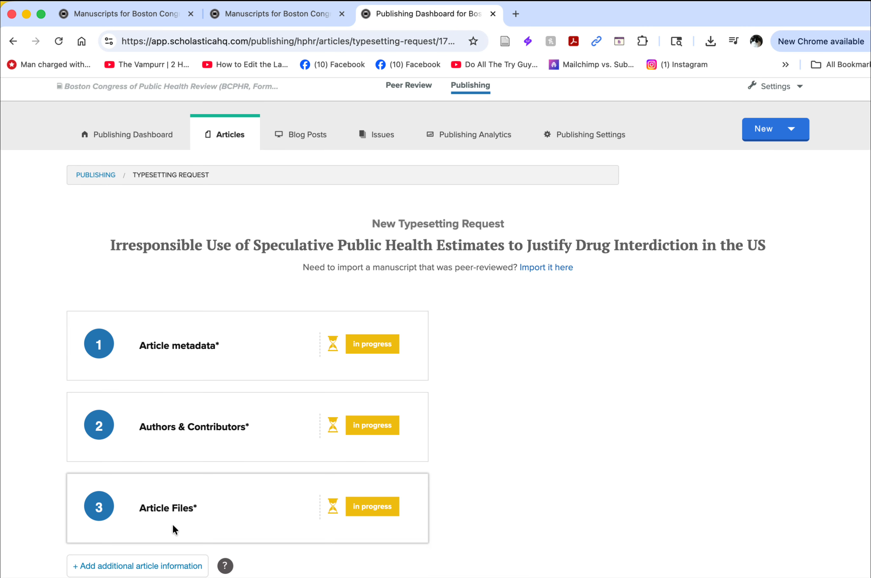
pyautogui.scroll(-2, 173, 526)
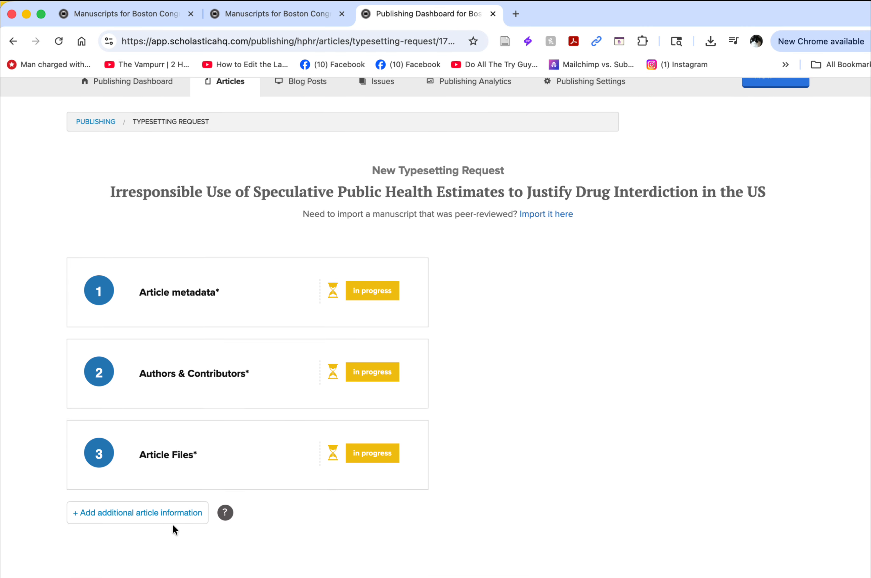
pyautogui.click(358, 288)
pyautogui.scroll(-5, 294, 366)
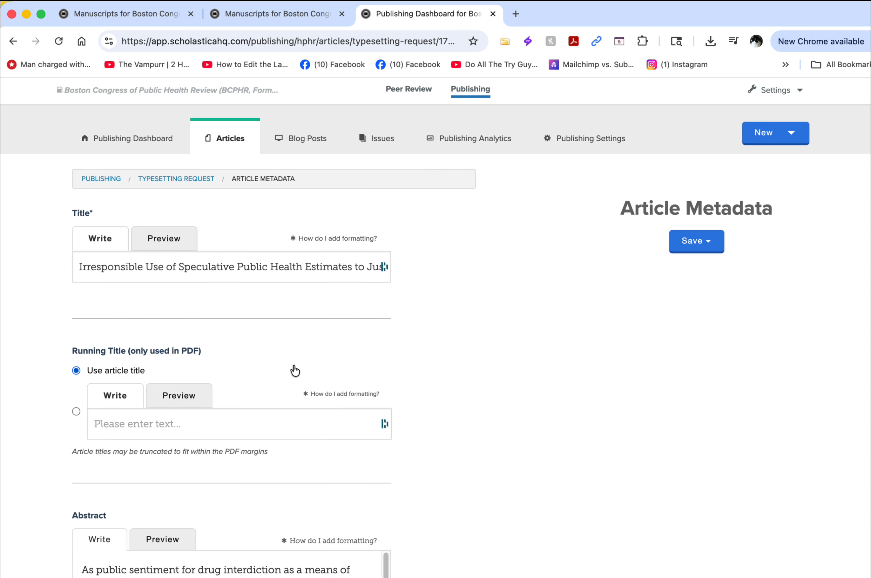
# Step: Review the imported title, running title and abstract in the article metadata form
pyautogui.click(160, 169)
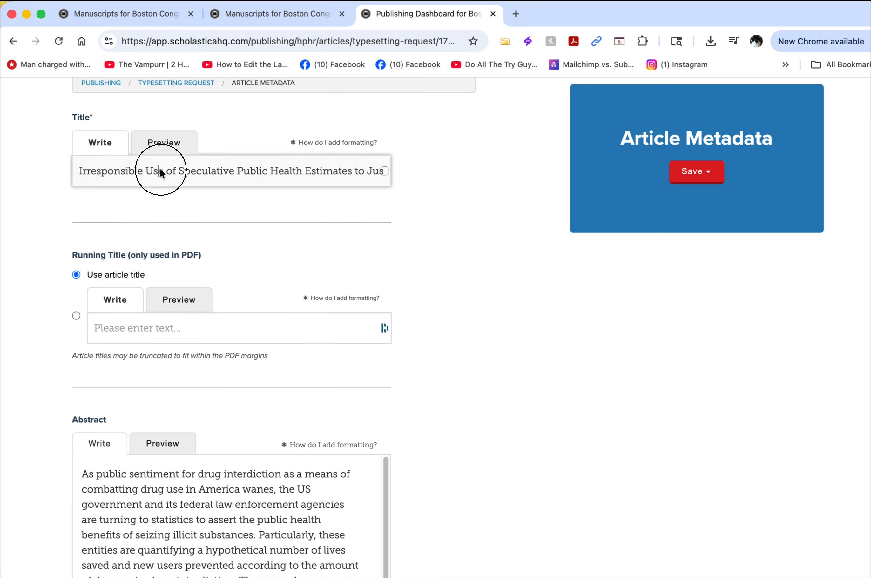
pyautogui.click(16, 219)
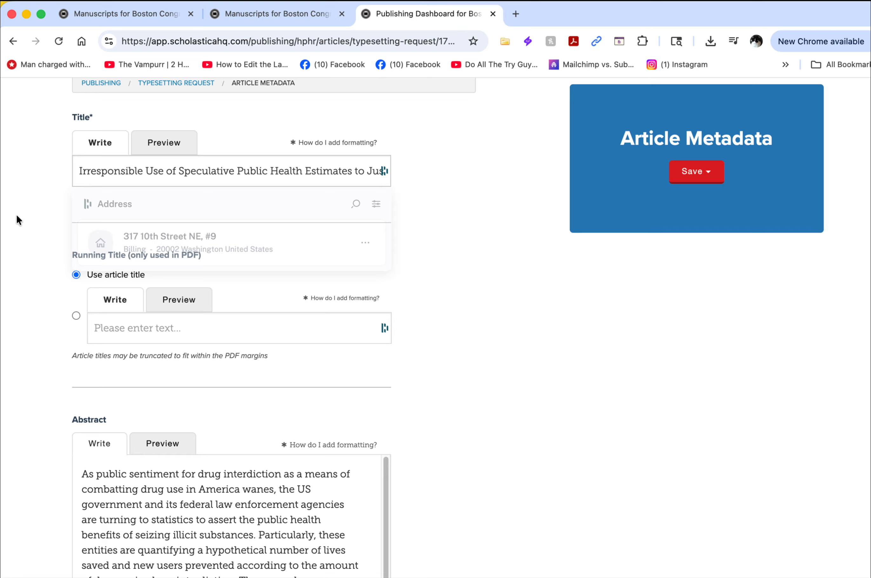
pyautogui.scroll(-2, 112, 293)
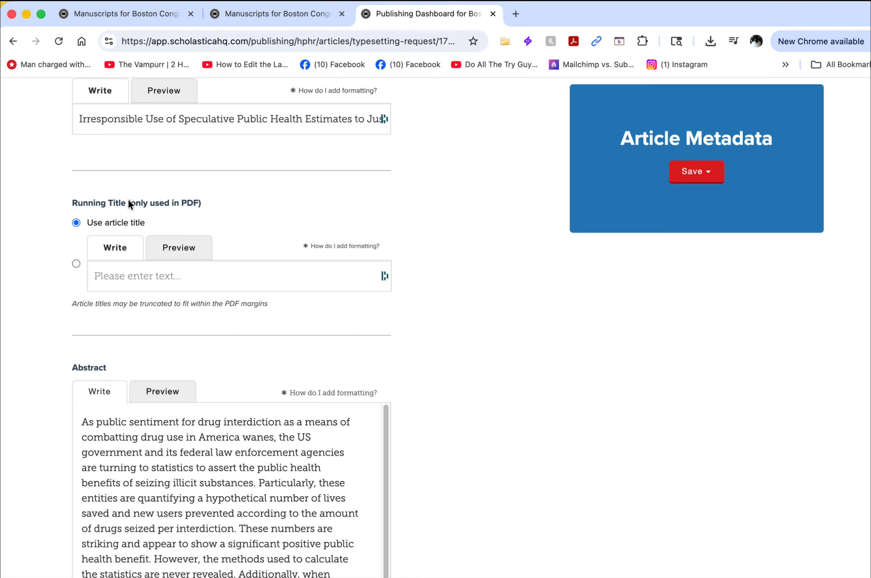
pyautogui.scroll(-5, 154, 353)
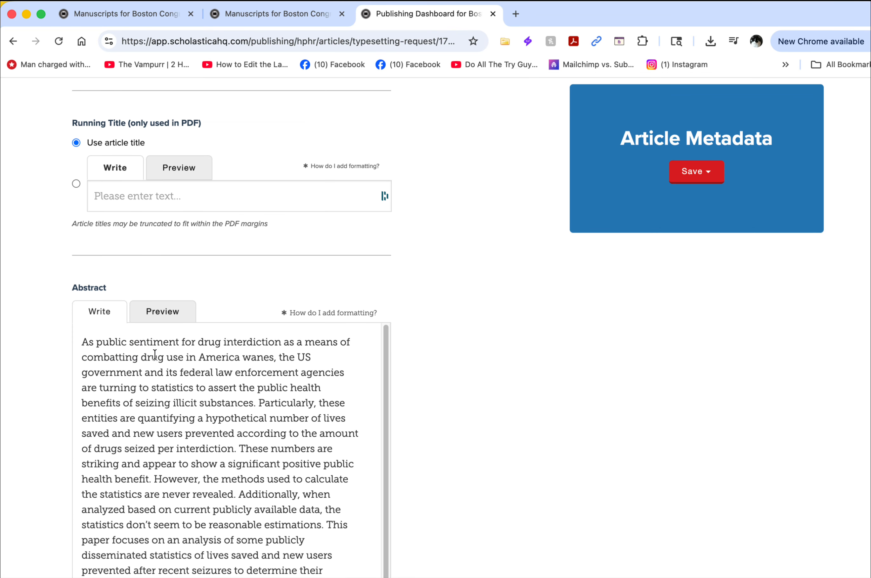
pyautogui.scroll(-4, 154, 355)
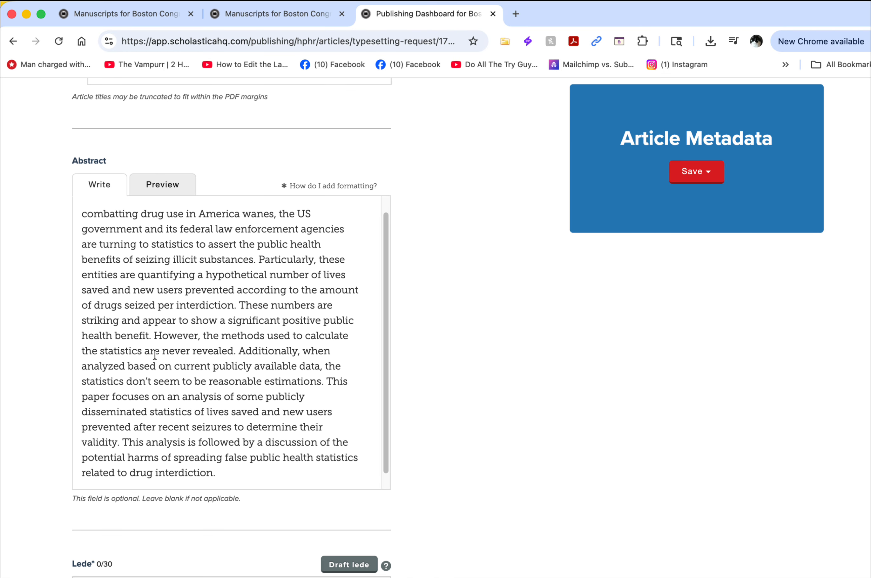
pyautogui.scroll(1, 145, 263)
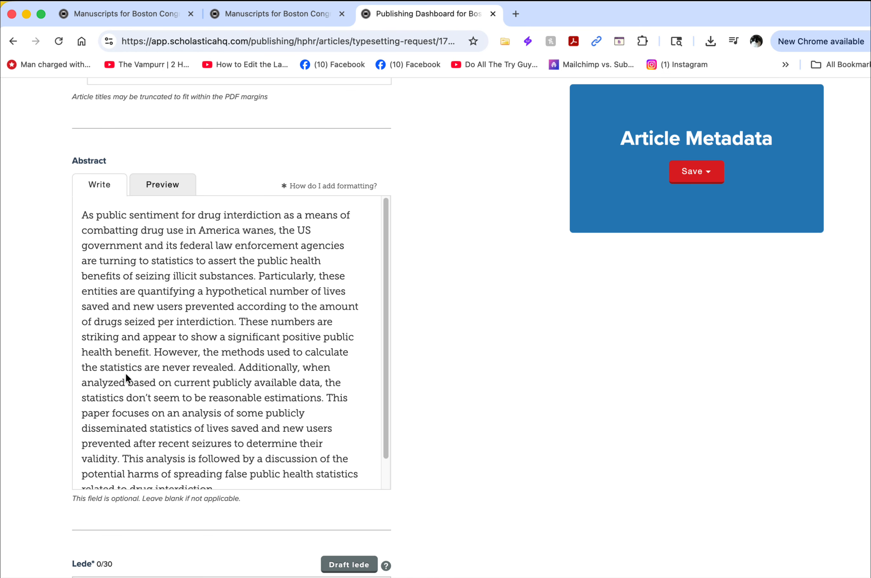
# Step: Copy the abstract's sentence from "This paper focuses on an analysis" through "determine their validity." into the Lede field
pyautogui.scroll(-3, 42, 411)
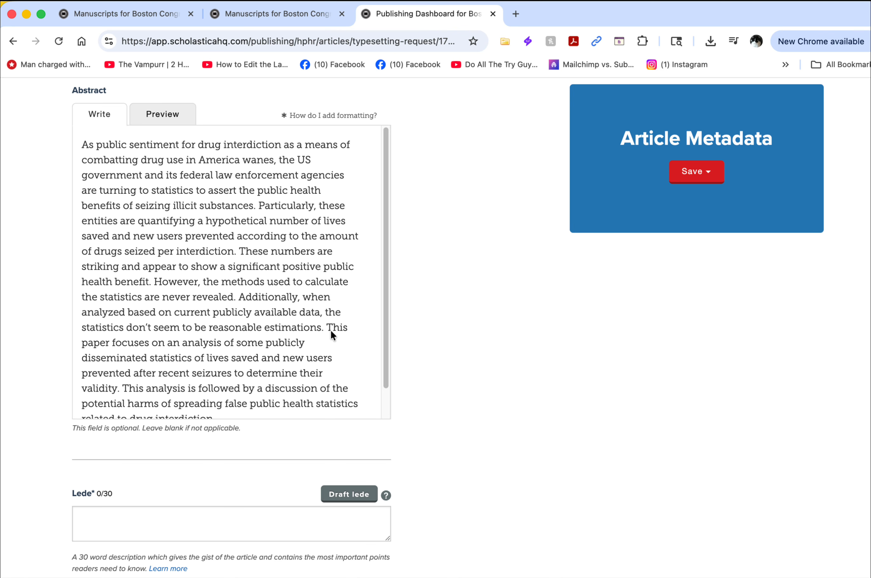
pyautogui.moveTo(327, 325); pyautogui.dragTo(119, 389)
pyautogui.press('super+c')
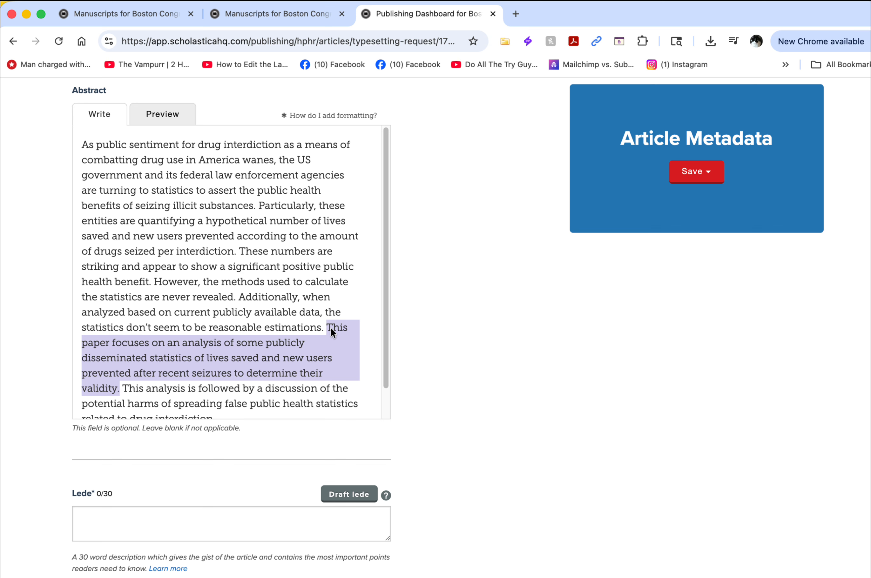
pyautogui.scroll(-1, 292, 362)
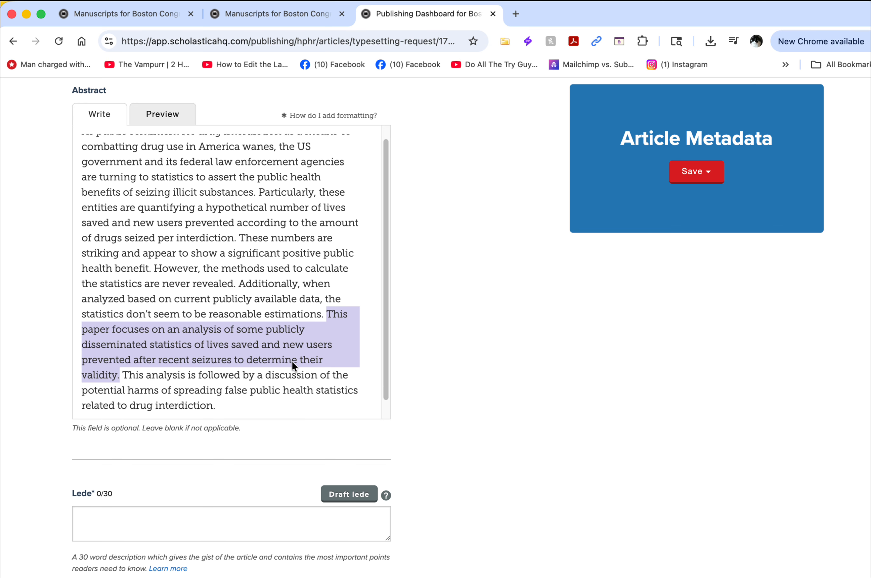
pyautogui.click(104, 510)
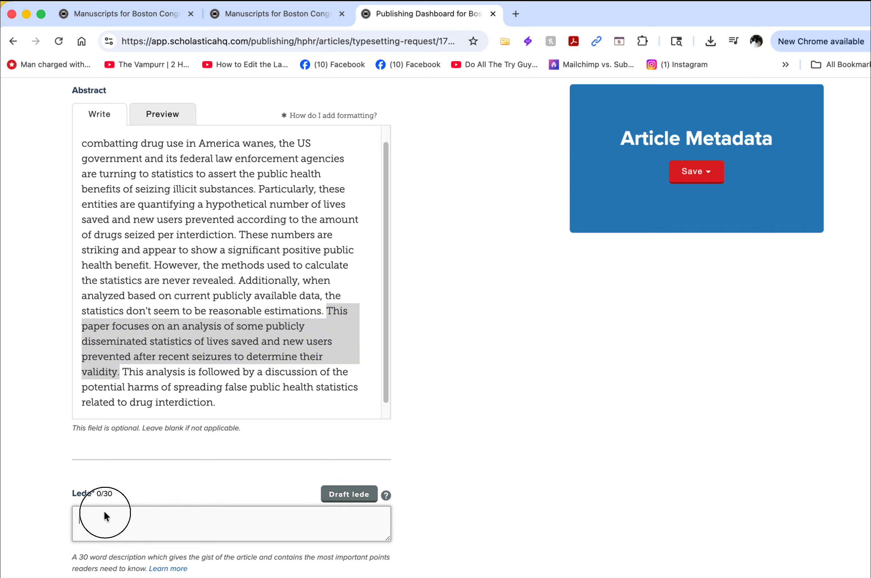
pyautogui.press('super+v')
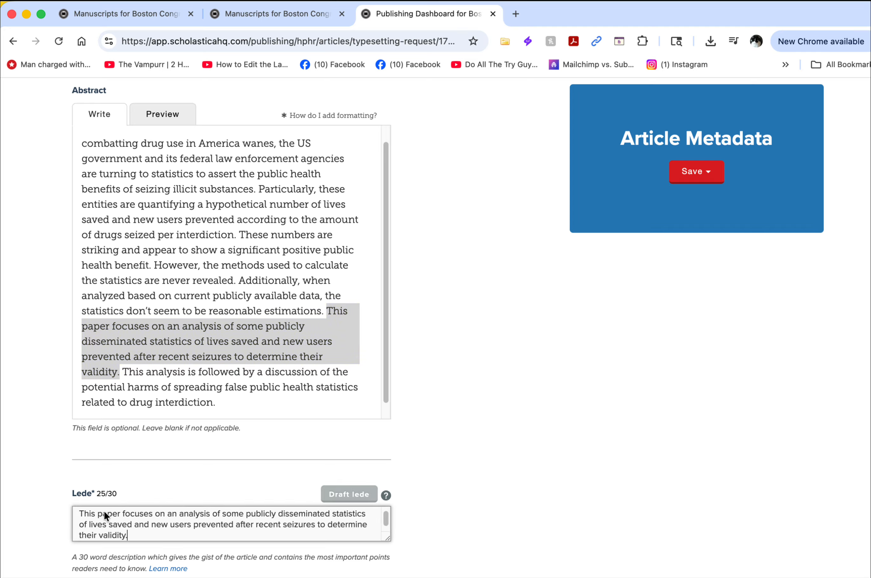
# Step: Reword the opening of the lede from the paper to its writers, so that it reads "The authors focus"
pyautogui.hotkey('shift', 'alt', 'Right')
pyautogui.hotkey('shift', 'alt', 'Right')
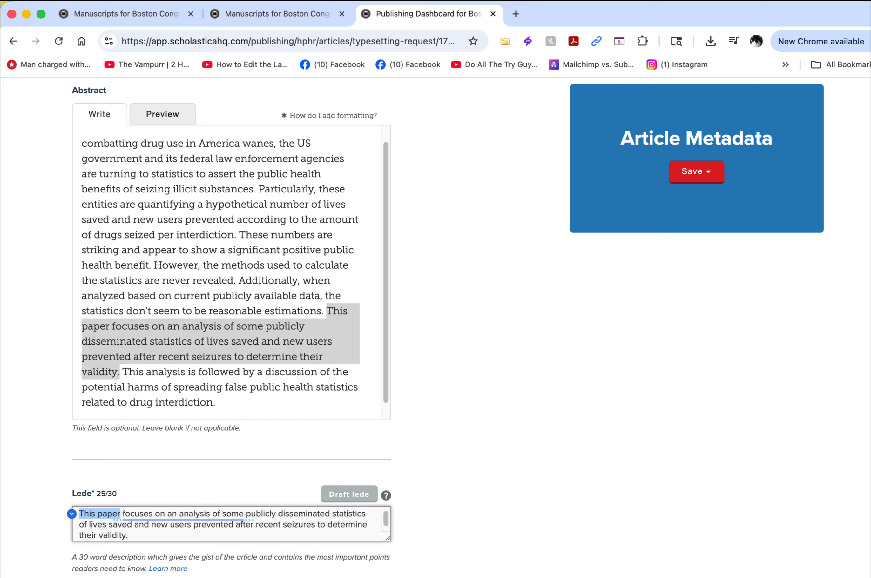
pyautogui.write('The authors')
pyautogui.hotkey('alt', 'Right')
pyautogui.press('BackSpace')
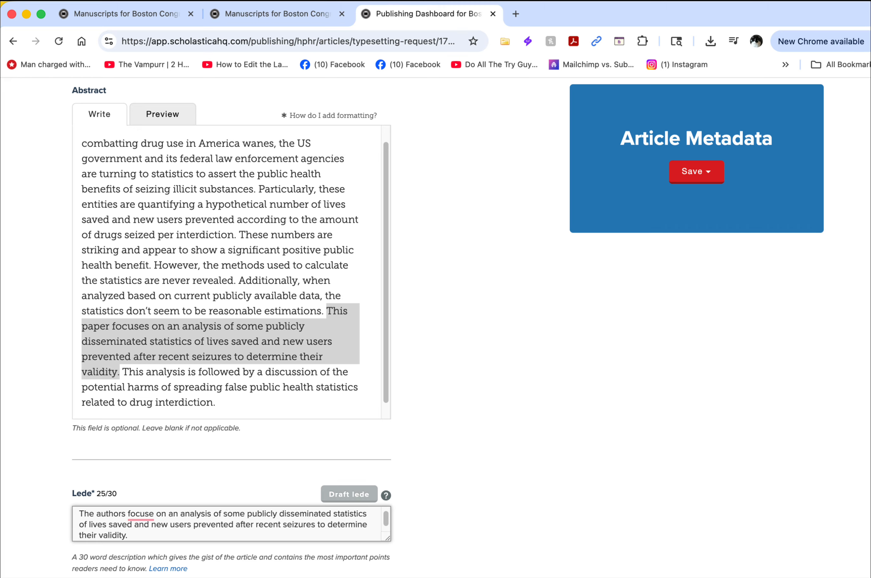
pyautogui.press('BackSpace')
pyautogui.moveTo(123, 521)
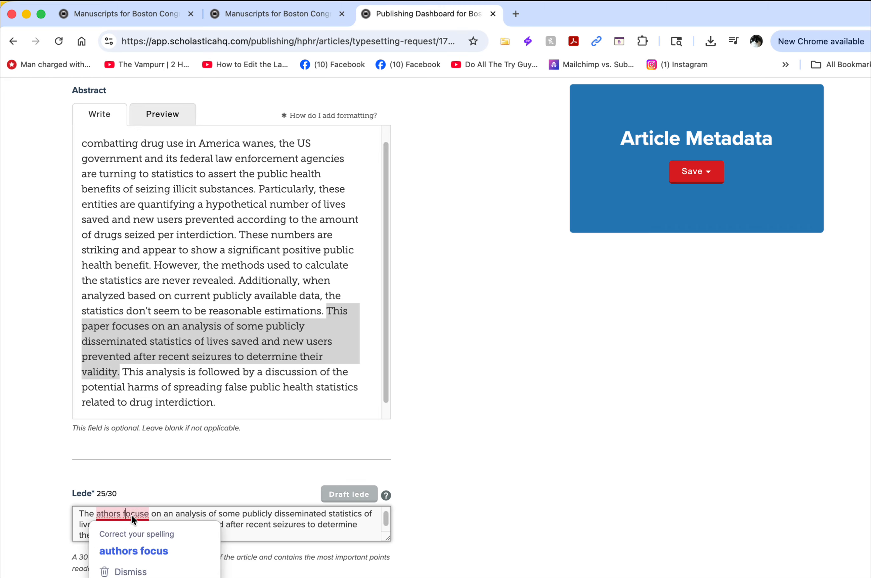
pyautogui.hotkey('alt', 'Right')
pyautogui.press('BackSpace')
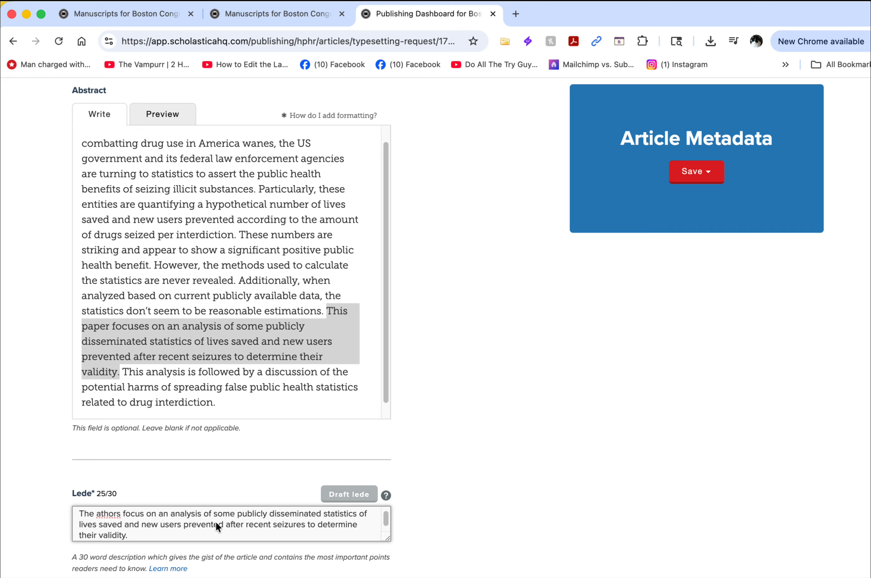
# Step: Replace the misspelled words before "focus" in the lede with the single word "Authors"
pyautogui.click(103, 513)
pyautogui.hotkey('alt', 'Right')
pyautogui.hotkey('shift', 'alt', 'Left')
pyautogui.hotkey('shift', 'alt', 'Left')
pyautogui.write('Authors')
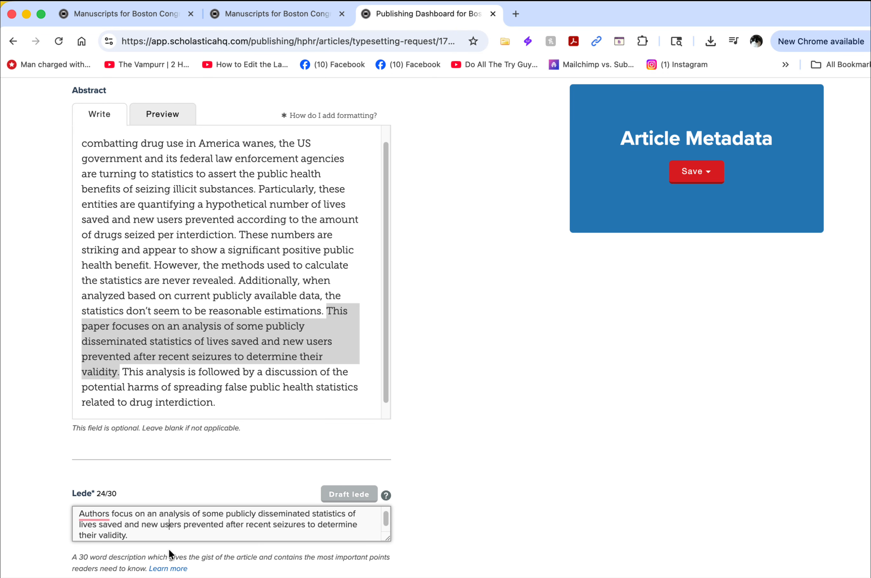
# Step: Set the article's publication date to 2025-10-27, leaving the lede and DOI sections as they are
pyautogui.scroll(-2, 168, 548)
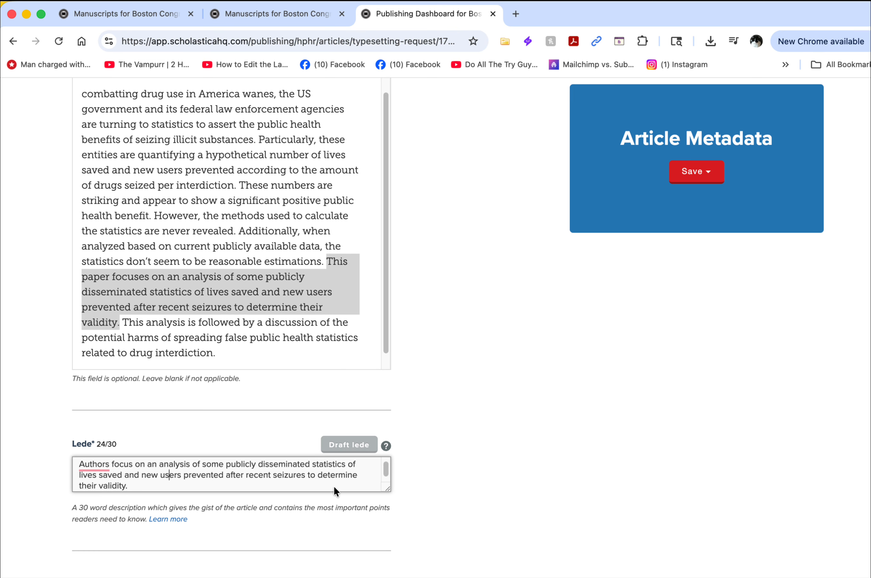
pyautogui.scroll(-1, 216, 494)
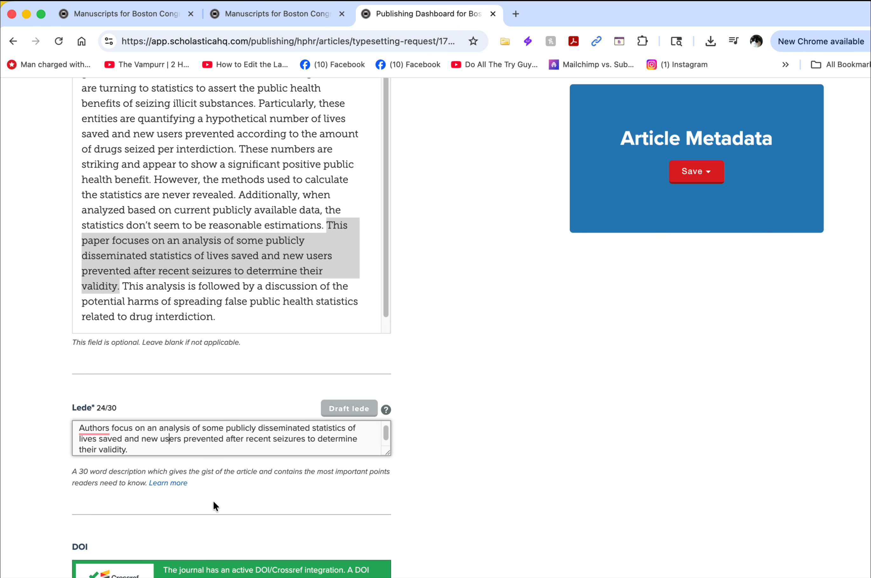
pyautogui.scroll(-1, 214, 502)
pyautogui.scroll(-1, 142, 419)
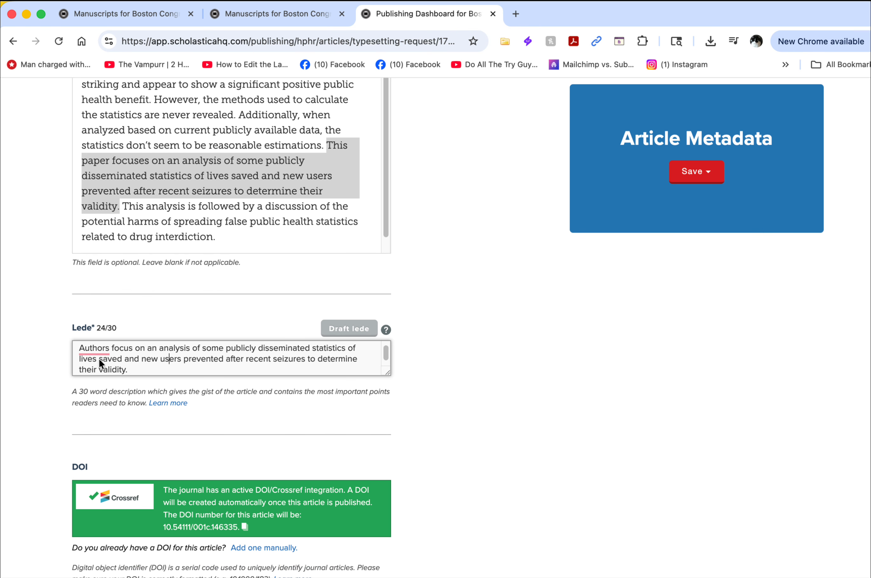
pyautogui.click(94, 348)
pyautogui.scroll(-3, 127, 403)
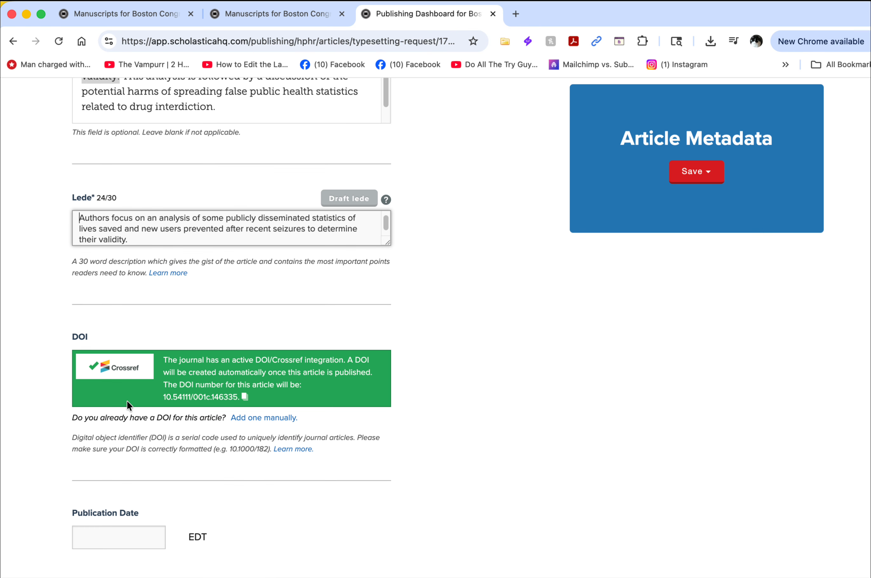
pyautogui.scroll(-1, 126, 401)
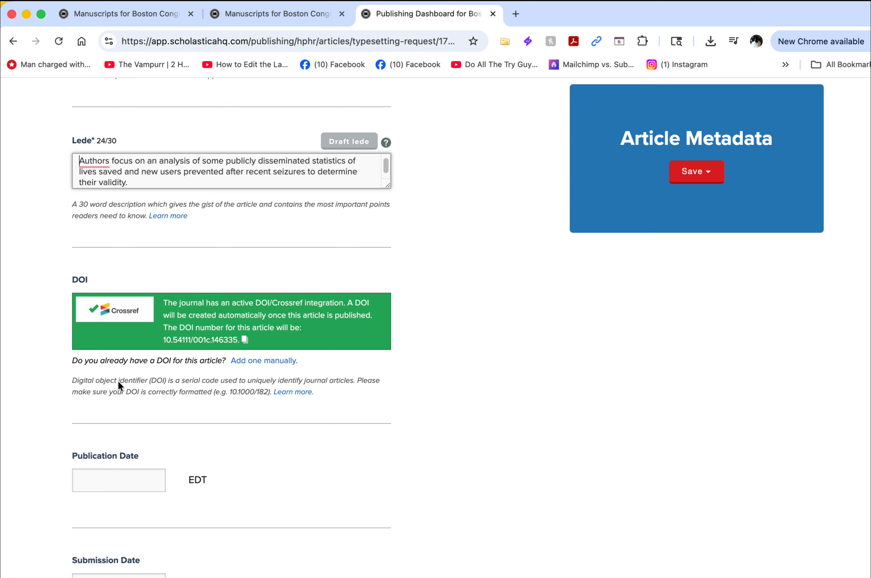
pyautogui.scroll(-1, 139, 468)
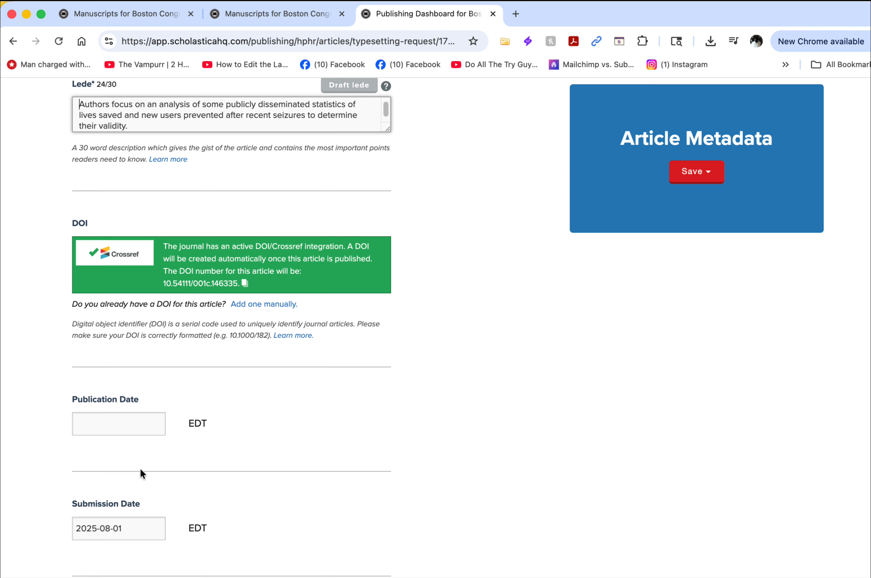
pyautogui.click(118, 430)
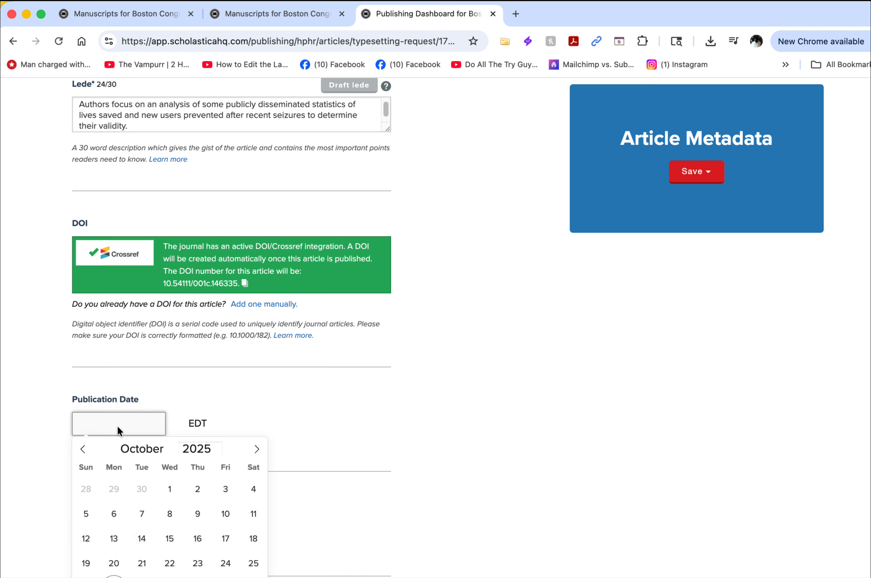
pyautogui.scroll(-2, 116, 432)
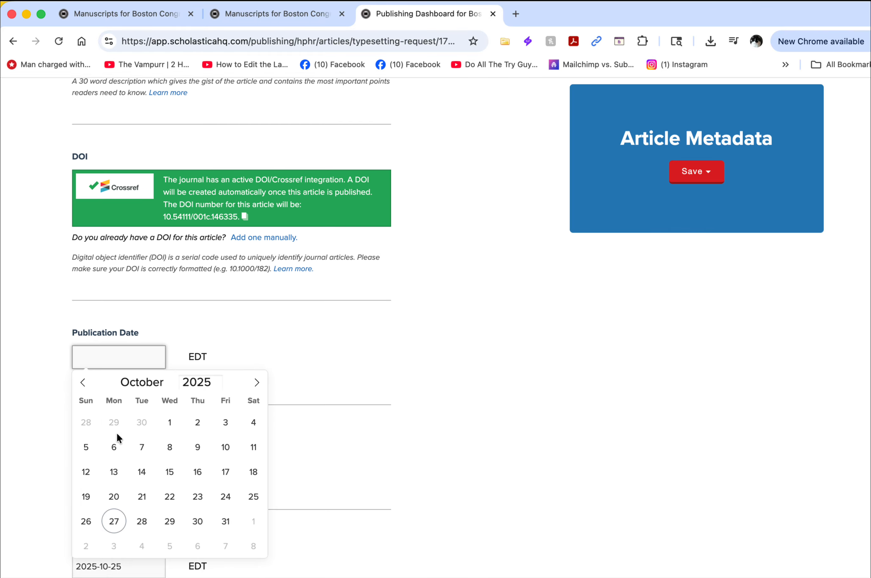
pyautogui.click(117, 453)
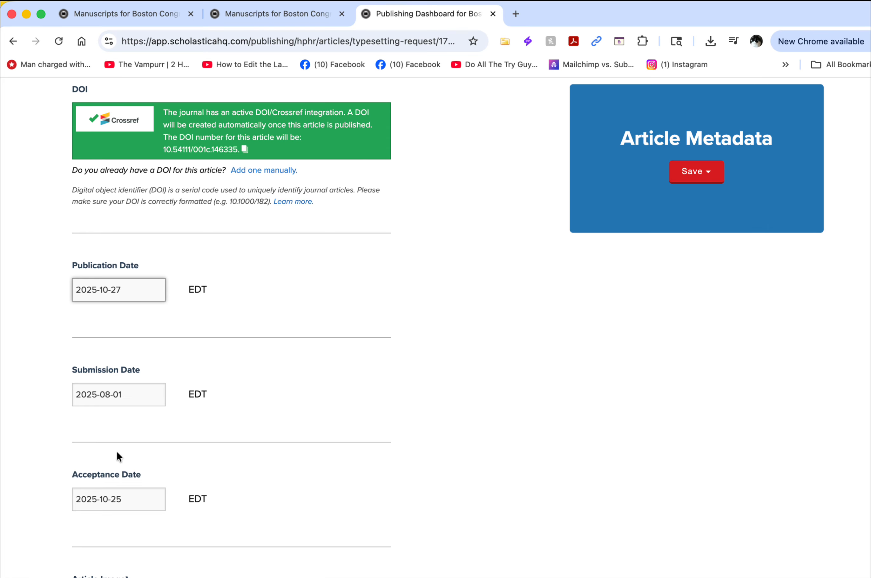
# Step: Copy the full article title from the Title field of the article metadata form
pyautogui.scroll(-3, 183, 431)
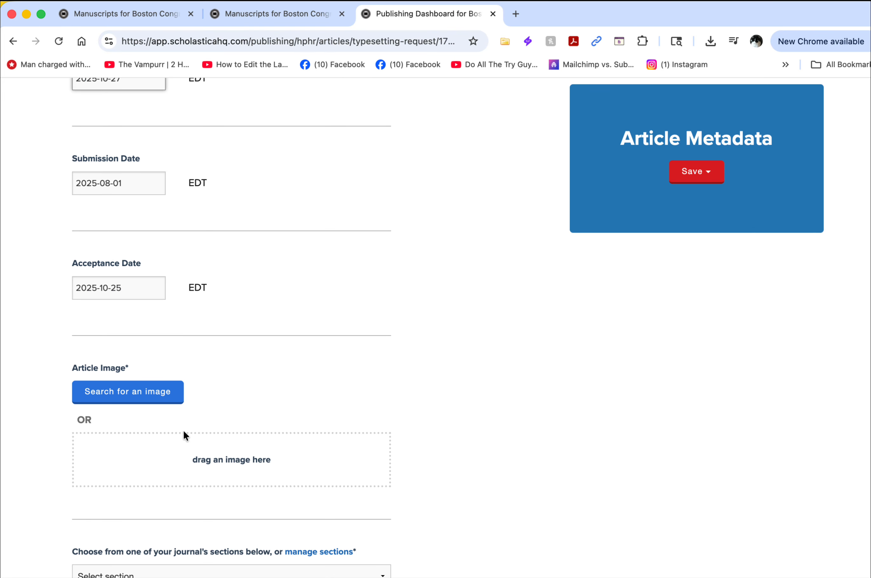
pyautogui.scroll(10, 244, 351)
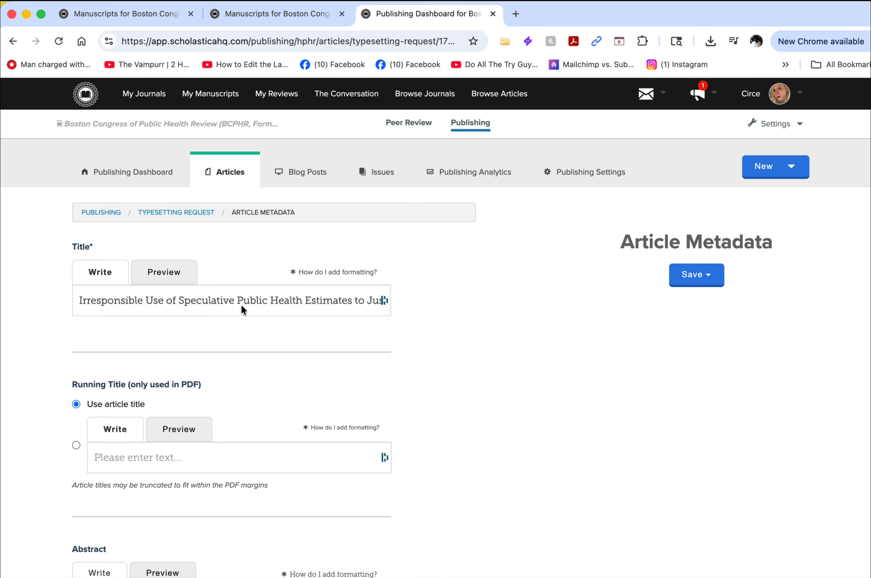
pyautogui.click(241, 304)
pyautogui.tripleClick(240, 303)
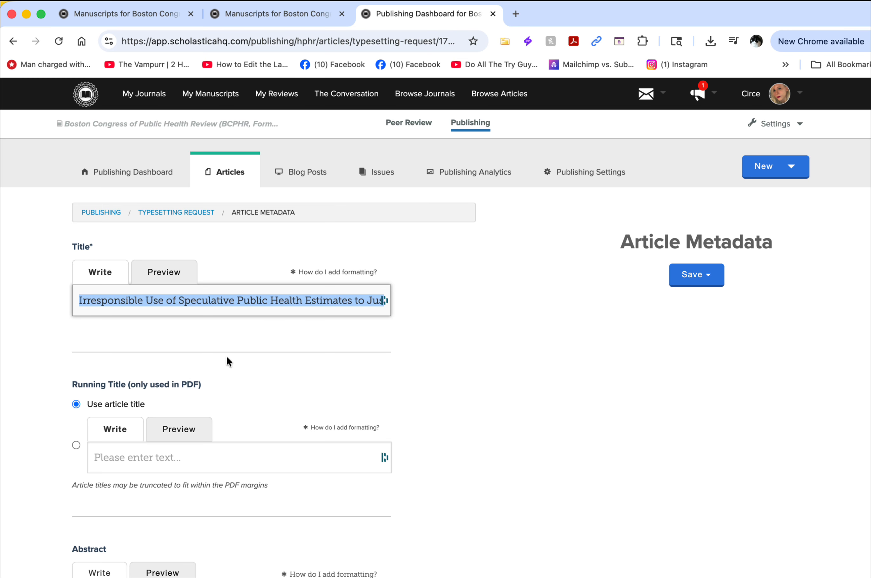
# Step: Open the article image search and replace its search term with the copied article title
pyautogui.scroll(-2, 223, 394)
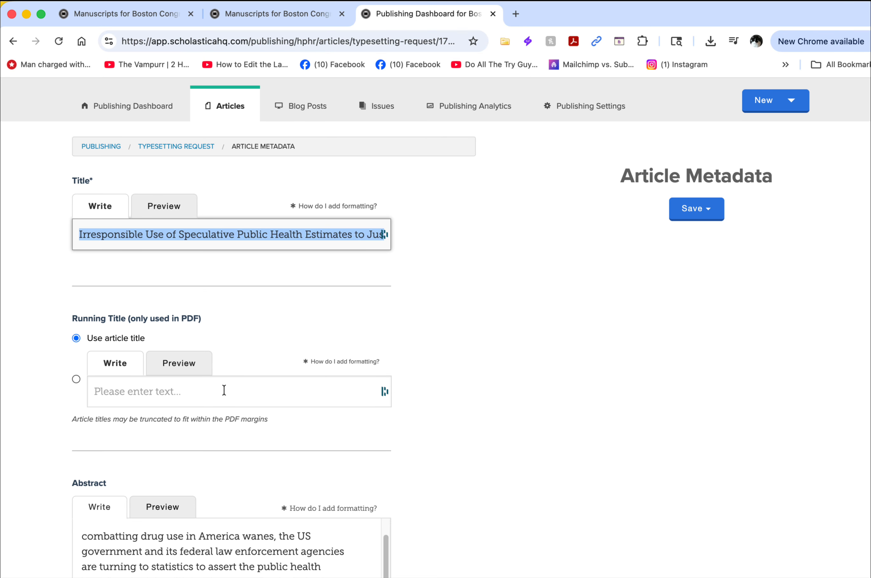
pyautogui.scroll(-2, 223, 390)
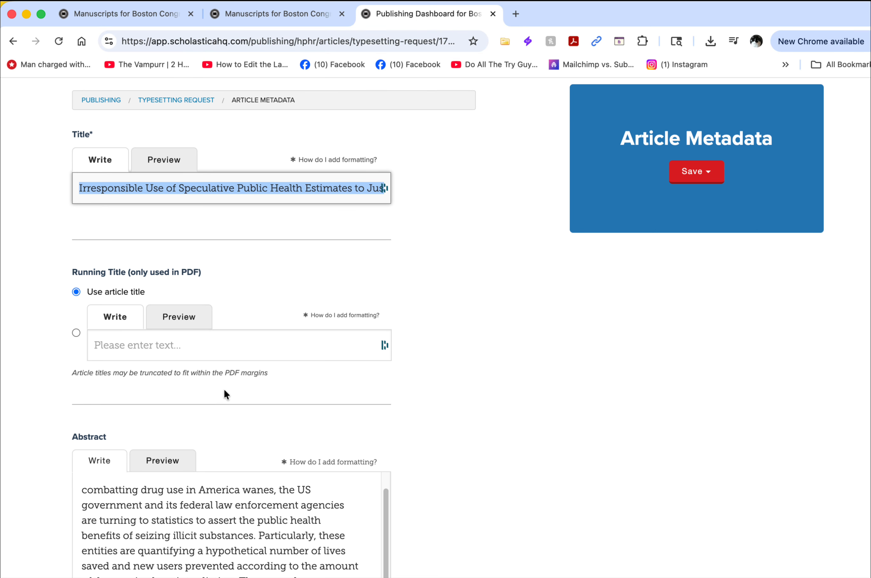
pyautogui.scroll(-20, 224, 391)
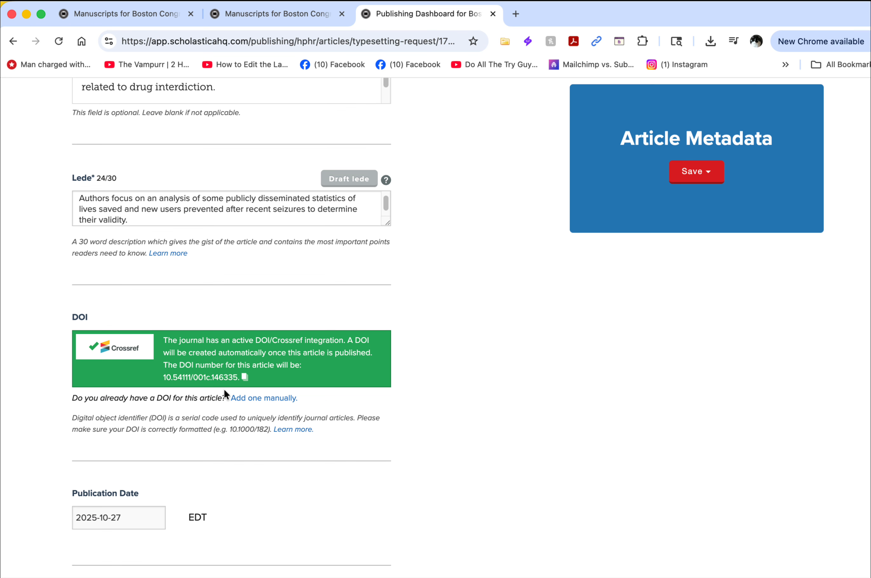
pyautogui.scroll(-5, 223, 389)
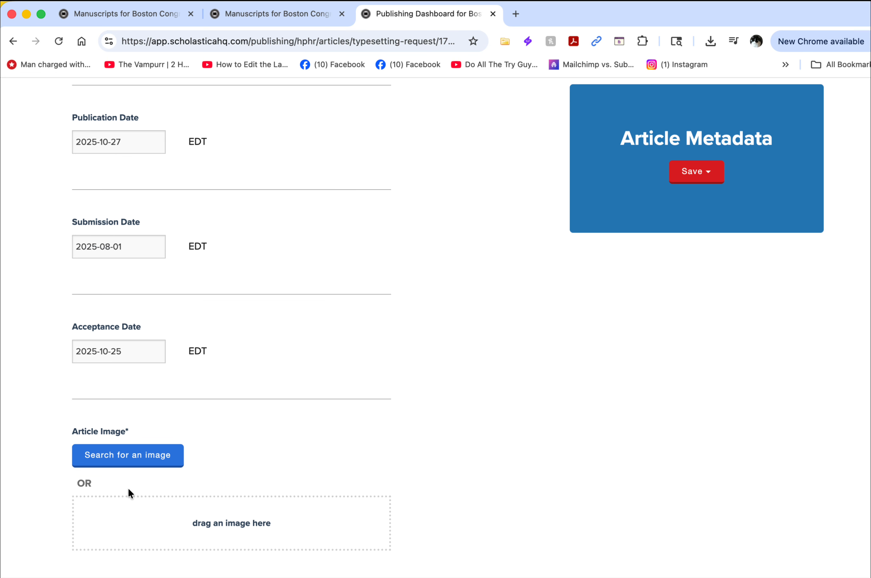
pyautogui.scroll(-1, 127, 487)
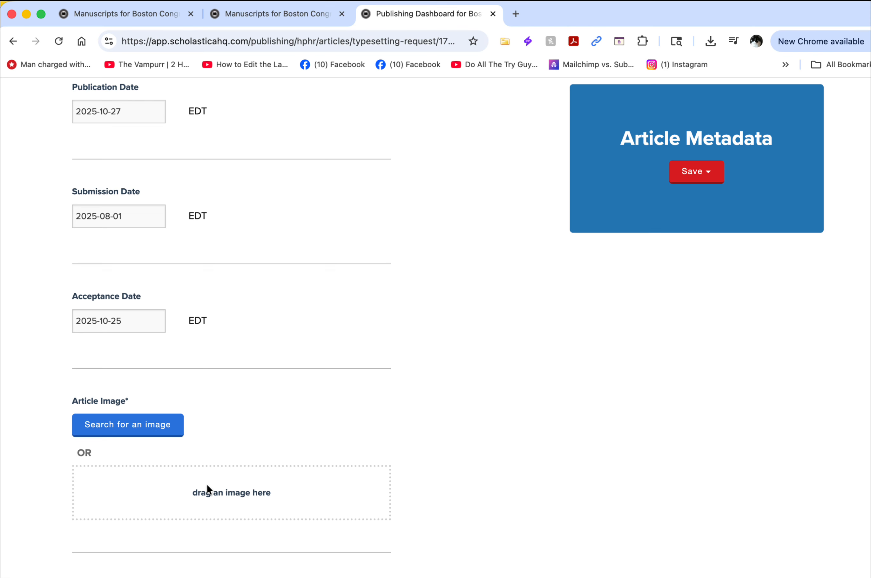
pyautogui.click(139, 424)
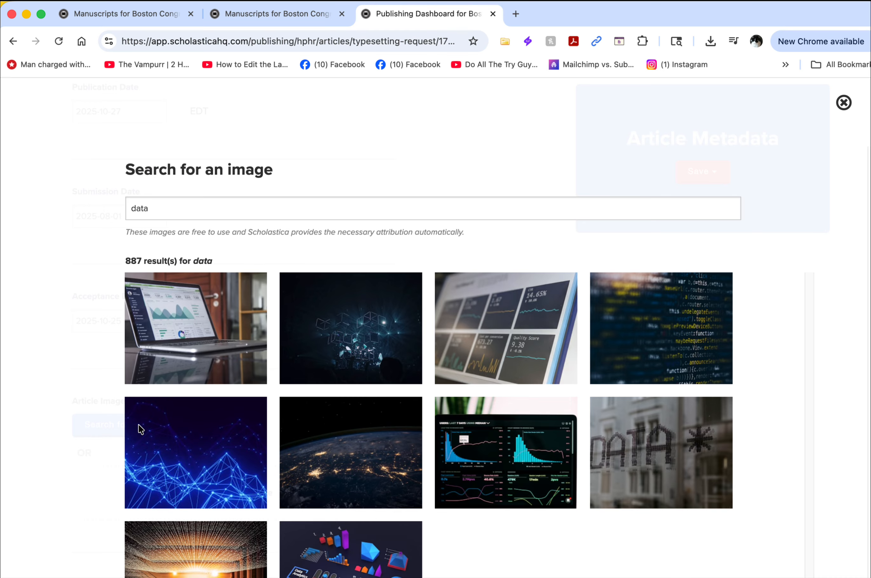
pyautogui.click(170, 209)
pyautogui.press('super+a')
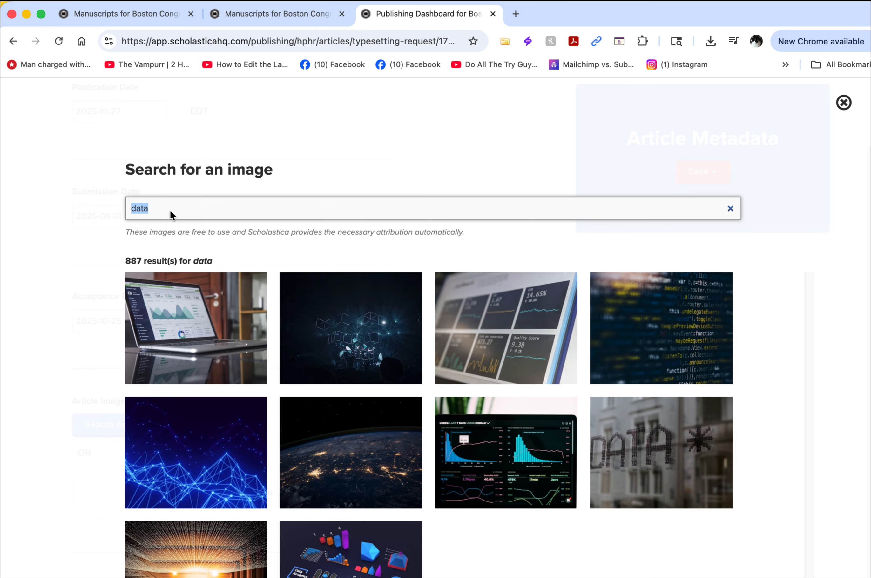
pyautogui.write('Irresponsible Use of Speculative Public Health Estimates to Justify Drug Interdiction in the US')
# Step: Delete the beginning of the pasted title in the image search, from "Irresponsible" through "Justify"
pyautogui.click(170, 210)
pyautogui.hotkey('alt', 'Left')
pyautogui.hotkey('alt', 'shift', 'Right')
pyautogui.hotkey('alt', 'shift', 'Right')
pyautogui.hotkey('alt', 'shift', 'Right')
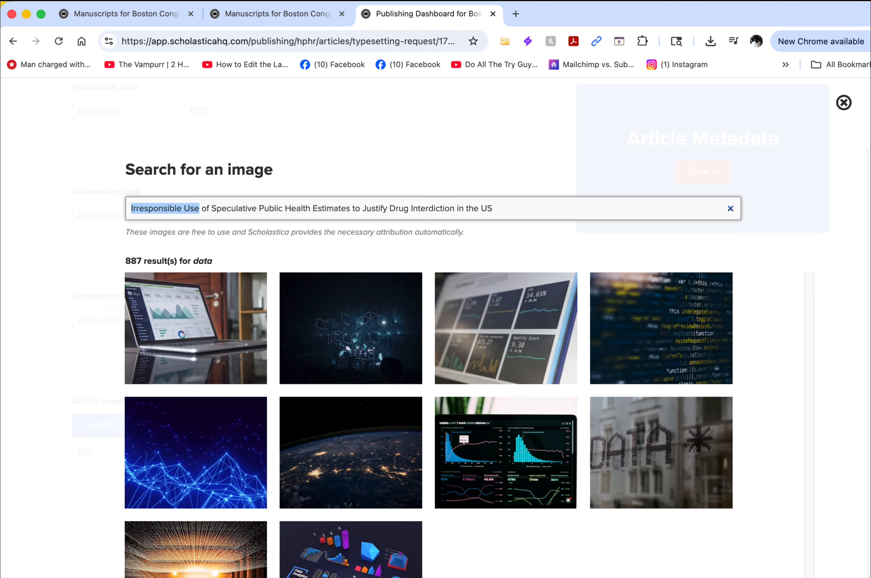
pyautogui.hotkey('alt', 'shift', 'Right')
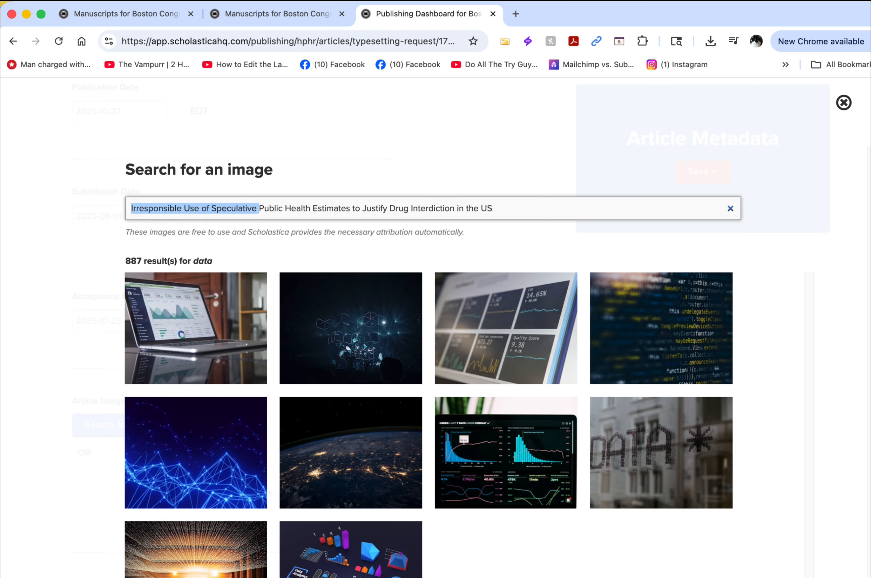
pyautogui.hotkey('alt', 'shift', 'Right')
pyautogui.hotkey('alt', 'shift', 'Right')
pyautogui.hotkey('alt', 'shift', 'Right')
pyautogui.hotkey('alt', 'shift', 'Right')
pyautogui.hotkey('alt', 'shift', 'Right')
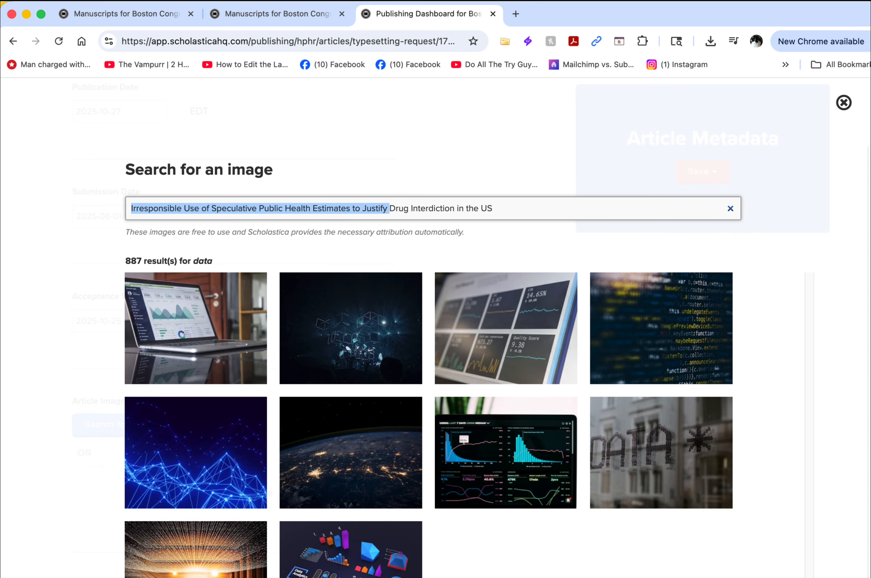
pyautogui.press('BackSpace')
# Step: Remove "in the US" from the image search term and search for "Drug Interdiction"
pyautogui.hotkey('alt', 'Right')
pyautogui.hotkey('alt', 'Right')
pyautogui.hotkey('alt', 'Right')
pyautogui.hotkey('alt', 'Left')
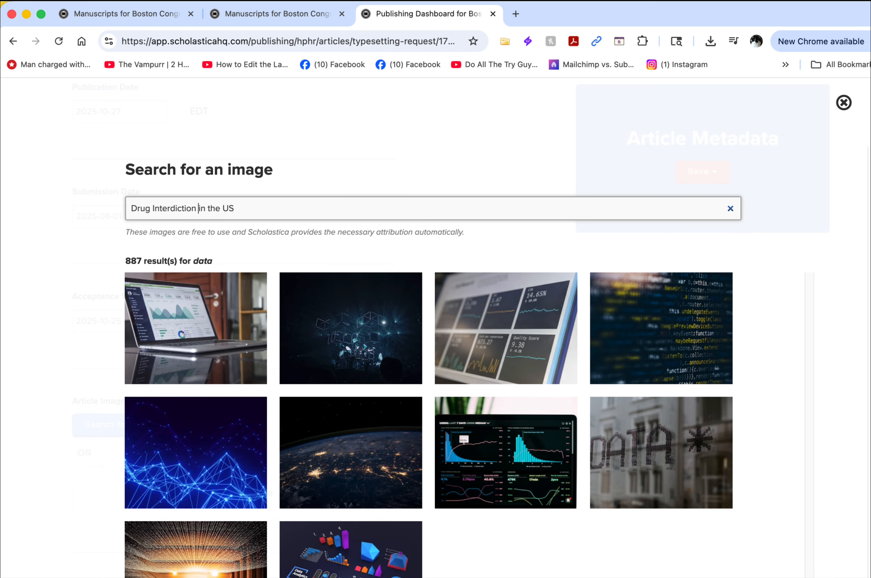
pyautogui.hotkey('alt', 'shift', 'Right')
pyautogui.hotkey('alt', 'shift', 'Right')
pyautogui.hotkey('alt', 'shift', 'Right')
pyautogui.press('BackSpace')
pyautogui.press('Return')
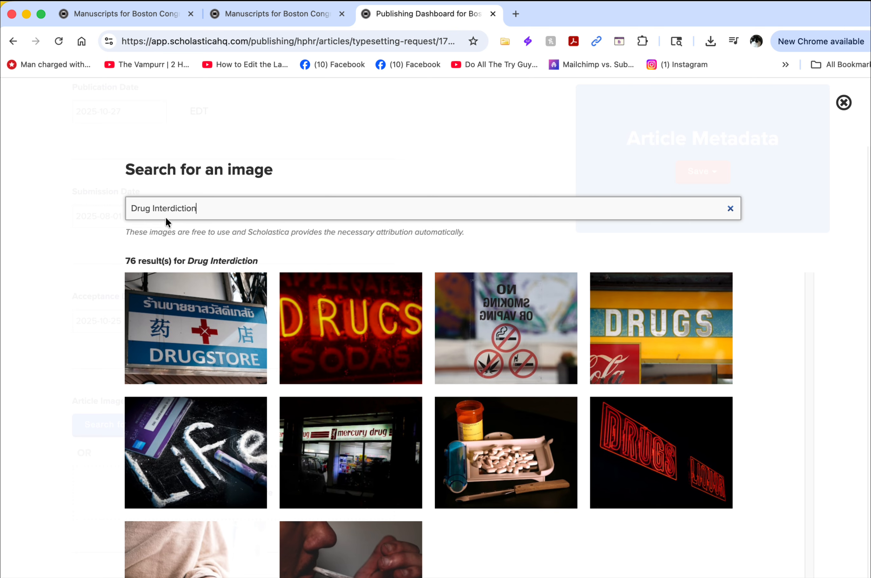
# Step: Change the image search term to "Drugs"
pyautogui.moveTo(151, 208); pyautogui.dragTo(198, 208)
pyautogui.press('BackSpace')
pyautogui.write('s')
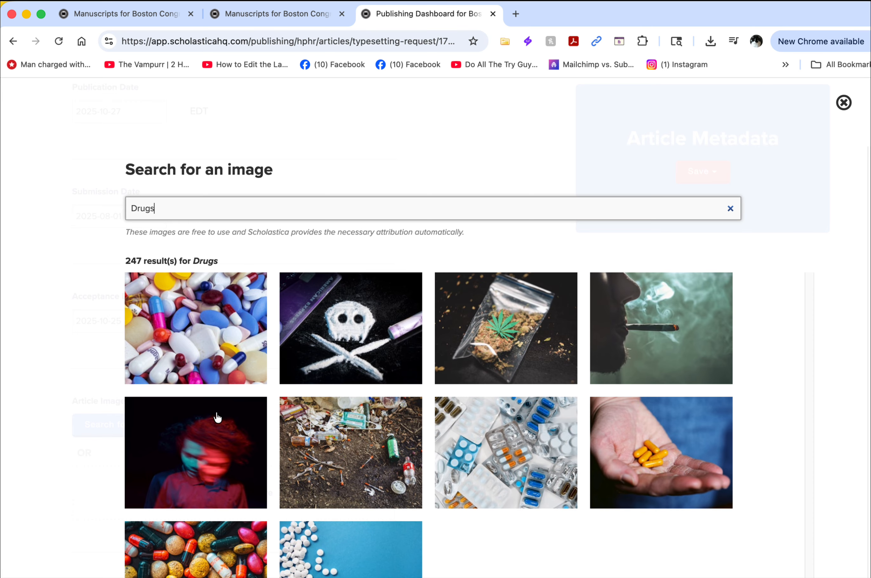
# Step: Load more "Drugs" images and choose the photo of white pills scattered on a blue background as the article image
pyautogui.scroll(-5, 216, 412)
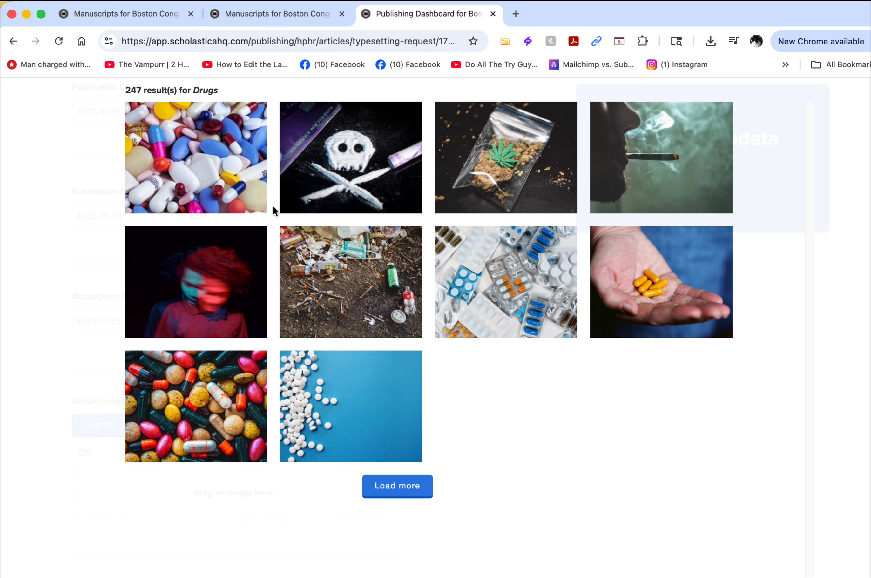
pyautogui.scroll(1, 186, 285)
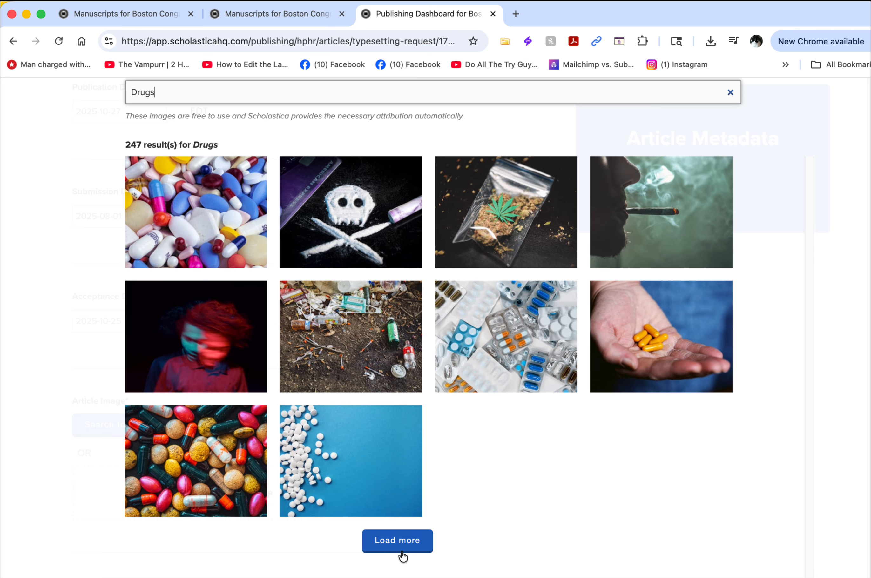
pyautogui.click(397, 548)
pyautogui.scroll(-5, 396, 548)
pyautogui.scroll(5, 383, 485)
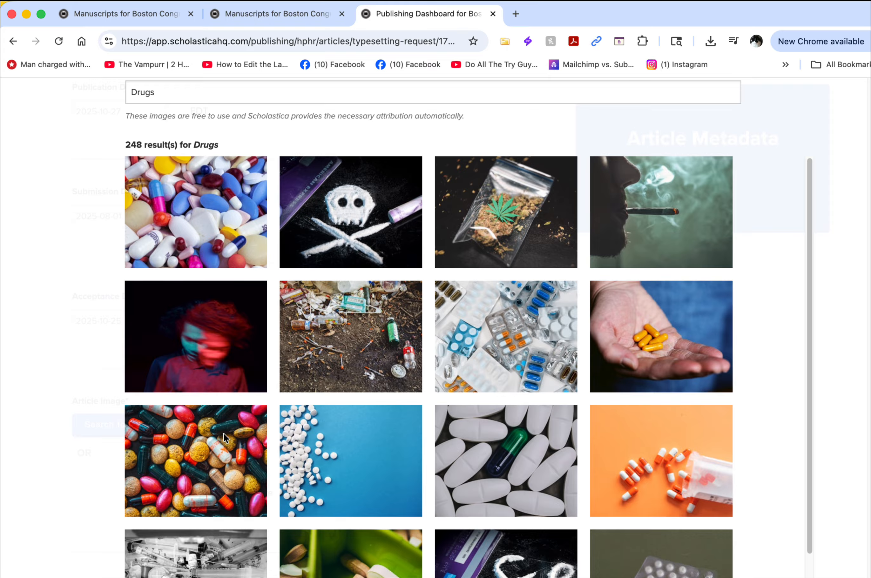
pyautogui.scroll(-3, 224, 435)
pyautogui.scroll(-1, 224, 438)
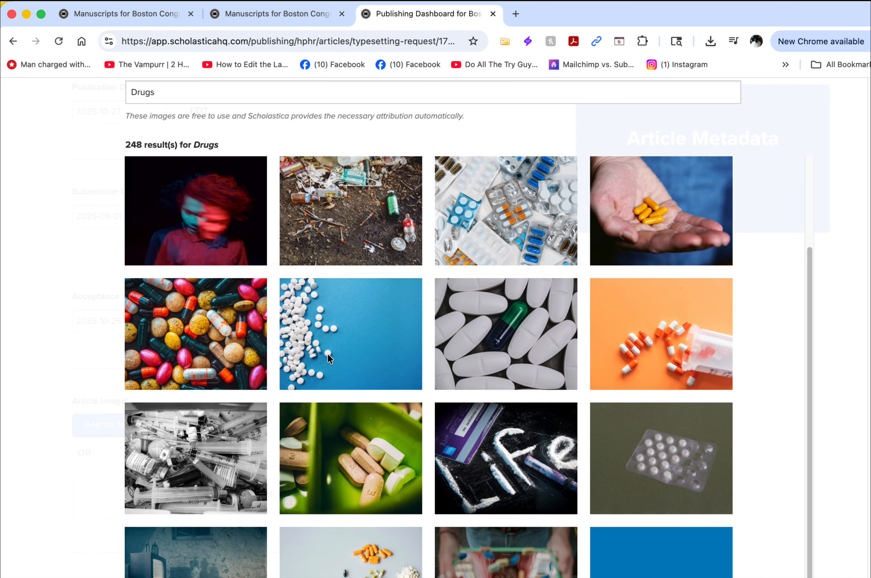
pyautogui.scroll(-4, 328, 354)
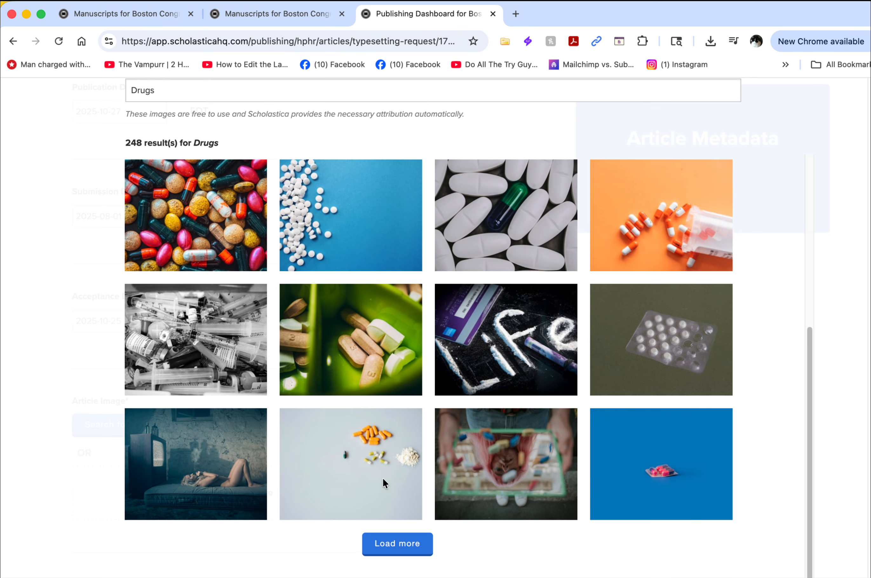
pyautogui.scroll(2, 402, 462)
pyautogui.scroll(3, 402, 463)
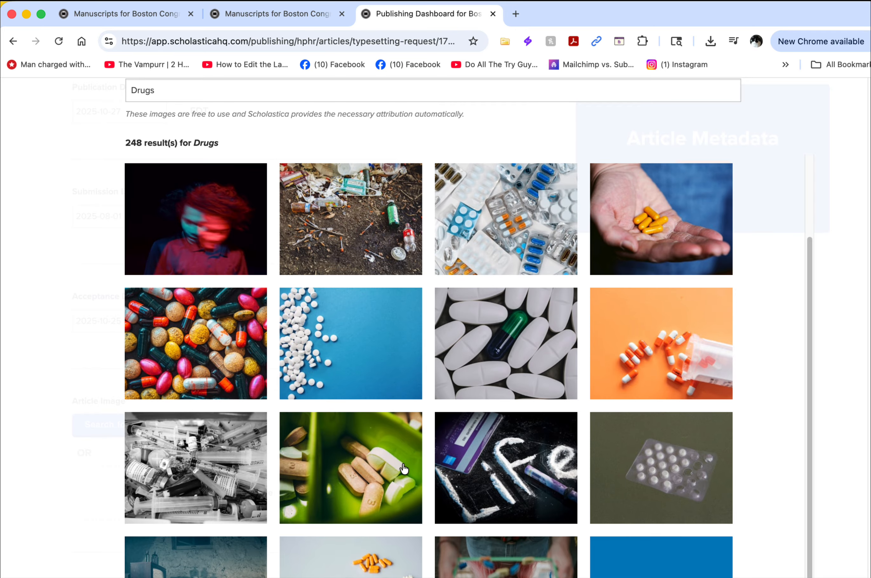
pyautogui.click(348, 343)
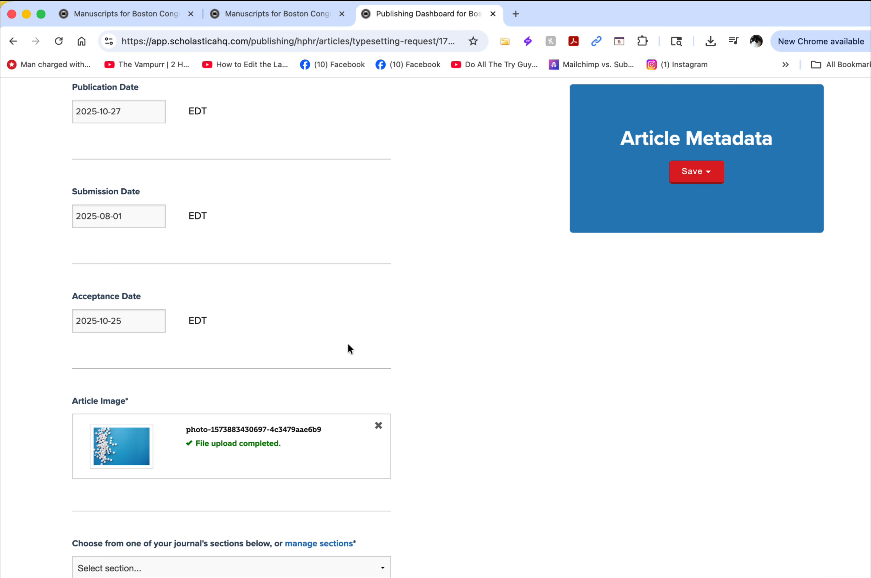
pyautogui.scroll(20, 348, 344)
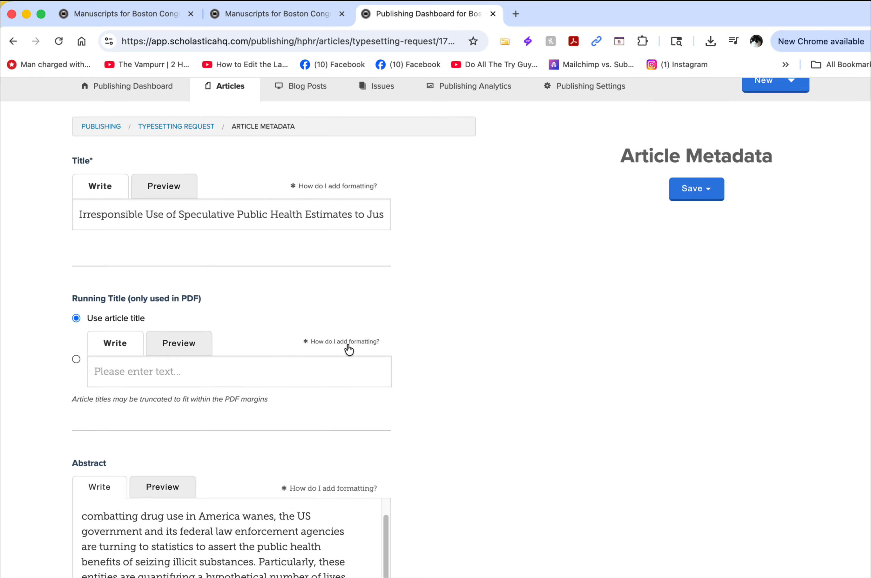
pyautogui.scroll(-20, 348, 346)
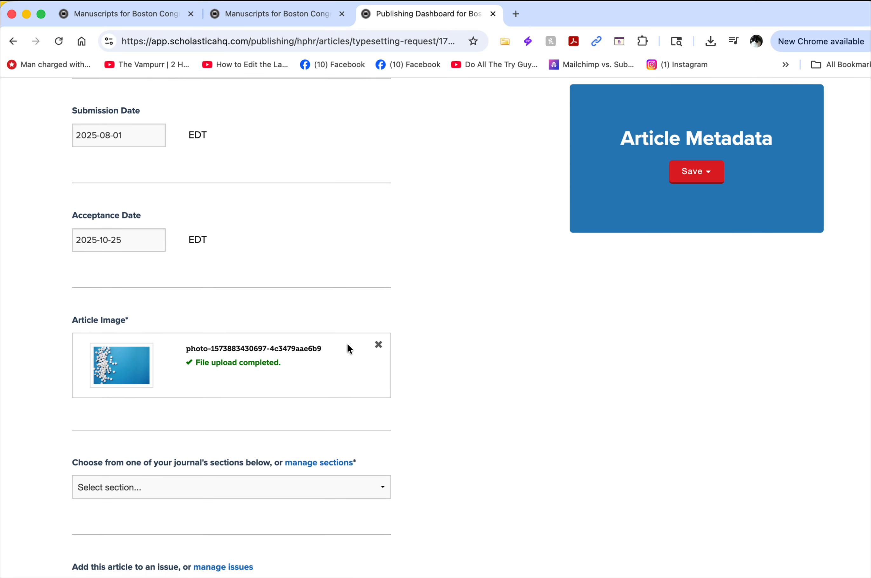
pyautogui.scroll(-5, 348, 351)
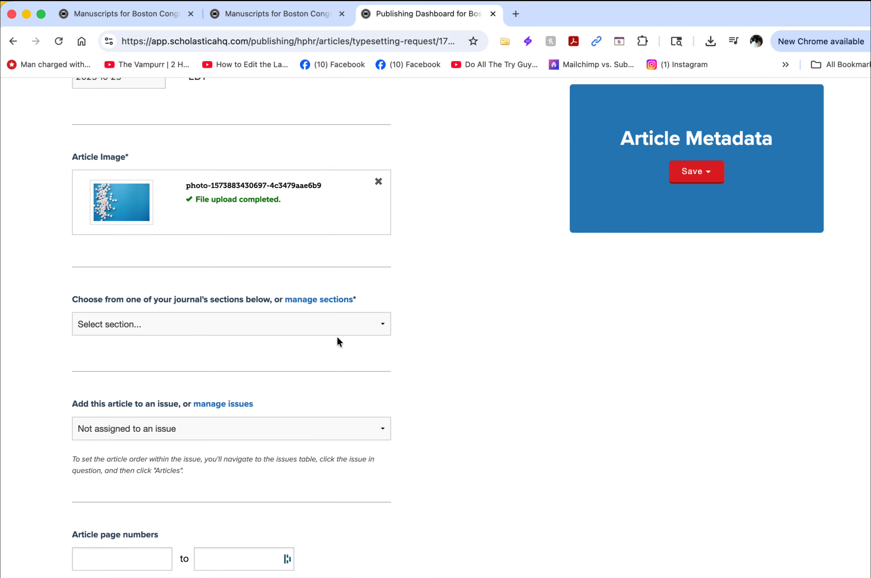
# Step: Set the section to "Boston Congress of Public Health Review - 2025-Present" and assign the article to Vol. Spring 2025, Issue 90, 2025
pyautogui.click(327, 324)
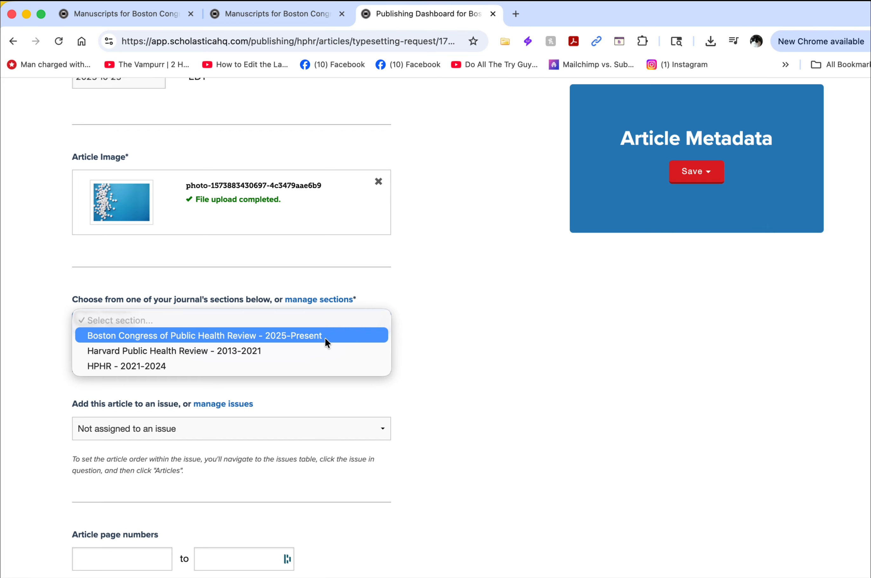
pyautogui.click(325, 337)
pyautogui.scroll(-3, 274, 399)
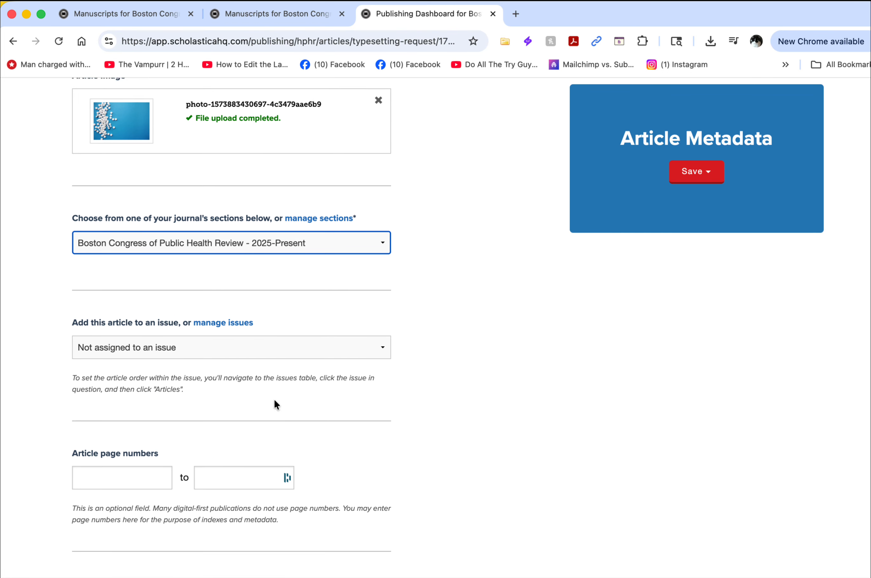
pyautogui.click(261, 334)
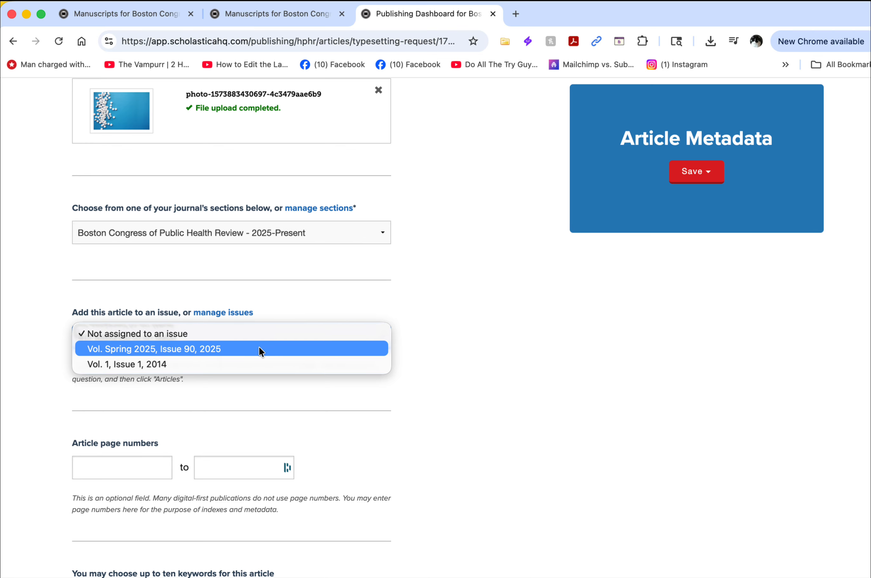
pyautogui.click(261, 349)
pyautogui.scroll(-3, 255, 359)
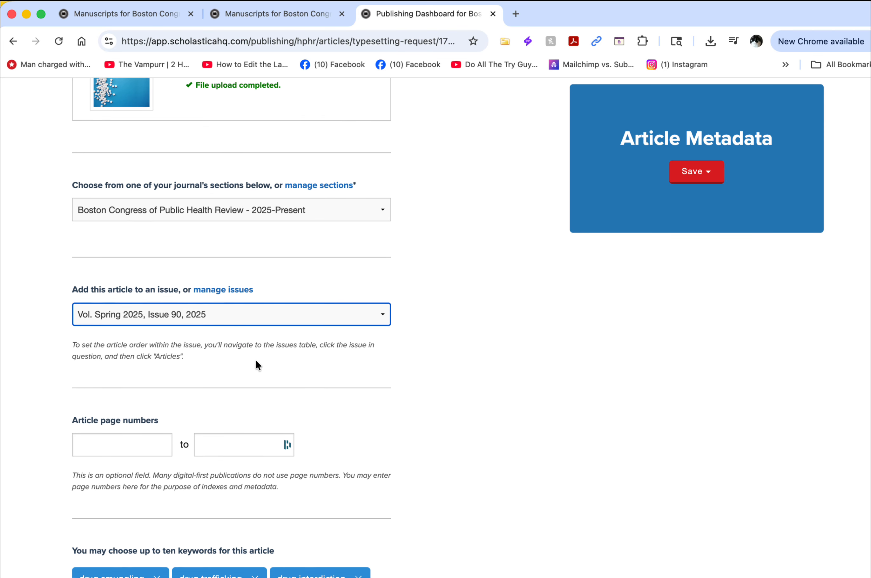
# Step: Check the article's keywords, copyright license and article type, and save the article metadata as done, exiting the form
pyautogui.scroll(-8, 255, 359)
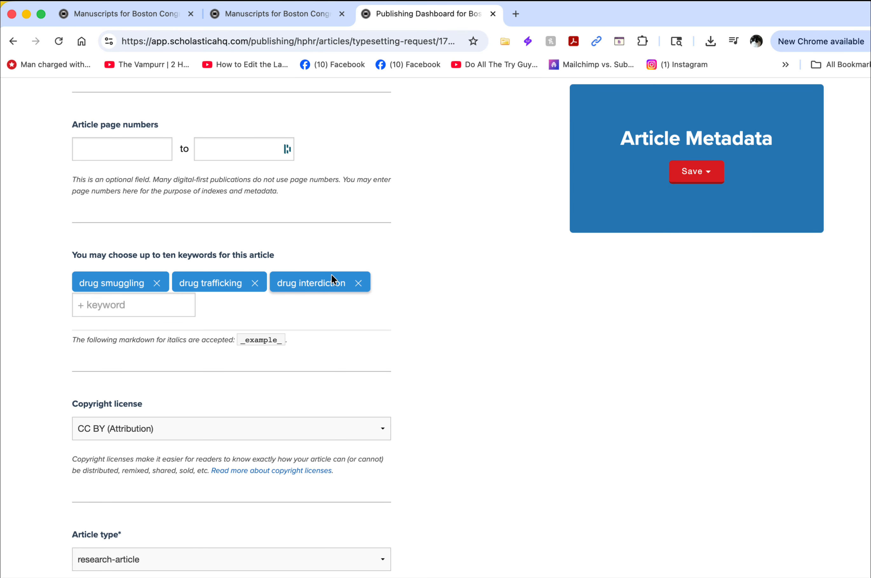
pyautogui.scroll(-2, 208, 293)
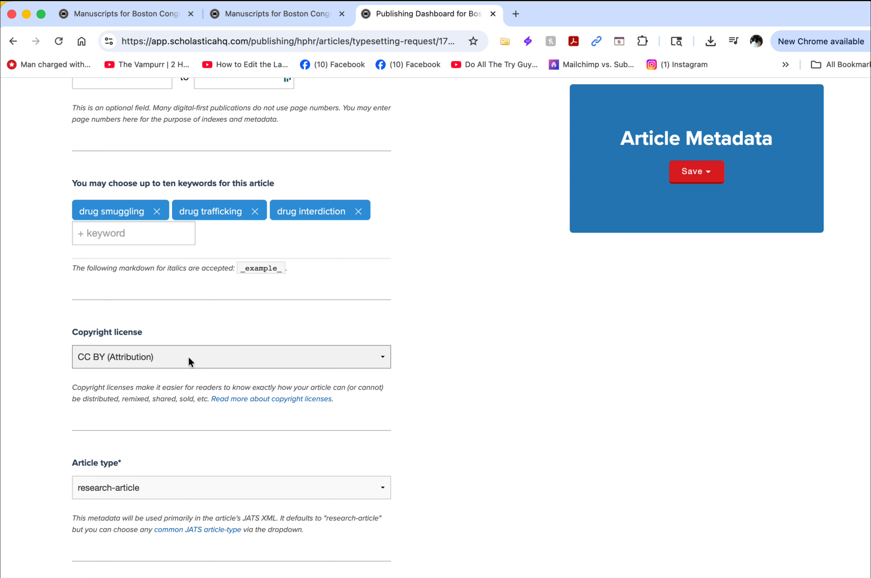
pyautogui.moveTo(67, 338); pyautogui.dragTo(142, 336)
pyautogui.click(146, 337)
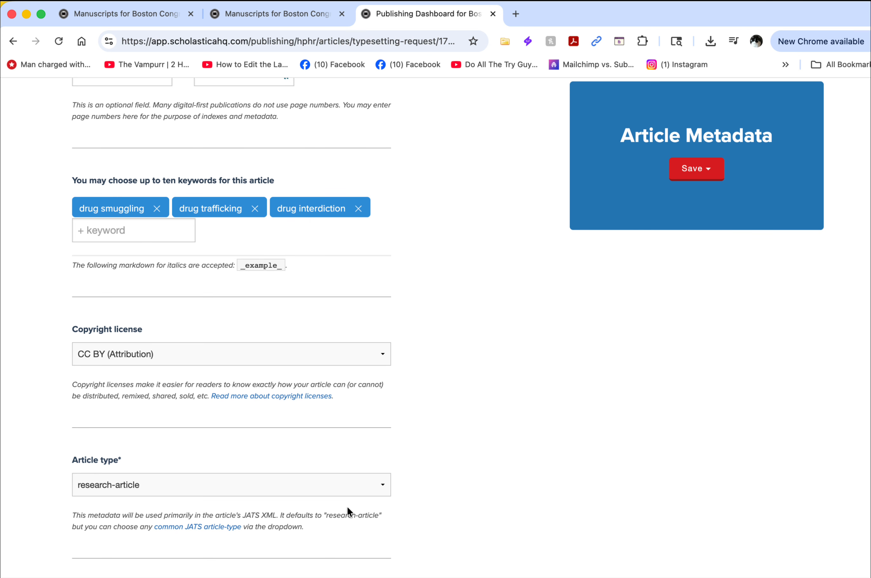
pyautogui.scroll(15, 347, 506)
pyautogui.scroll(10, 347, 506)
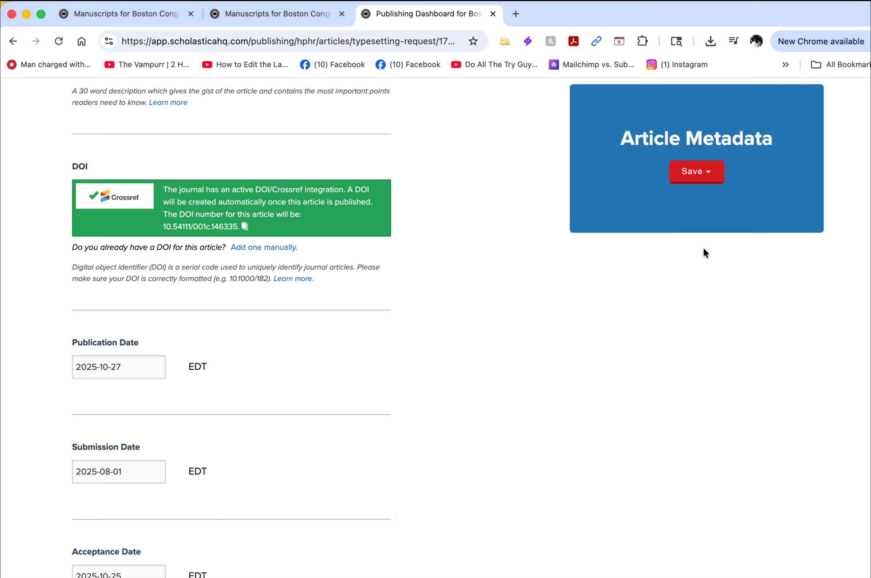
pyautogui.click(704, 171)
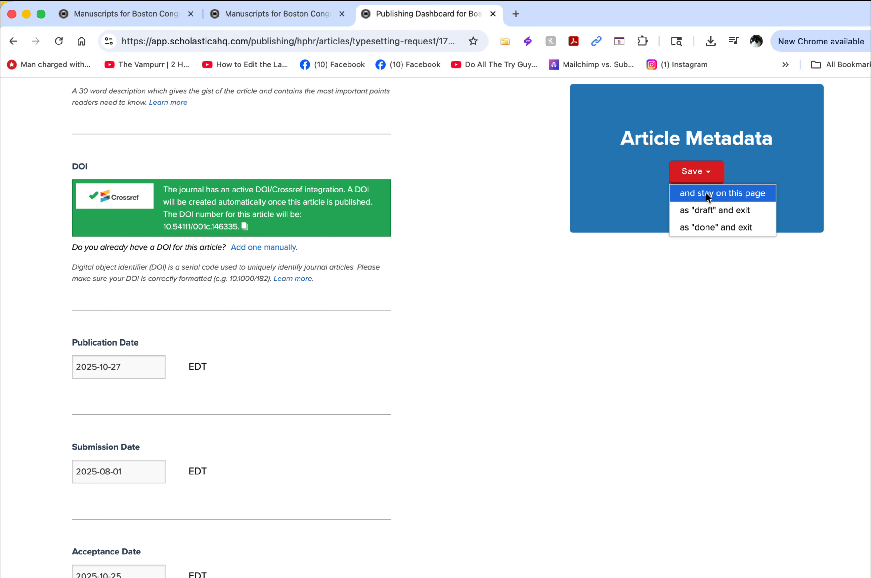
pyautogui.click(707, 227)
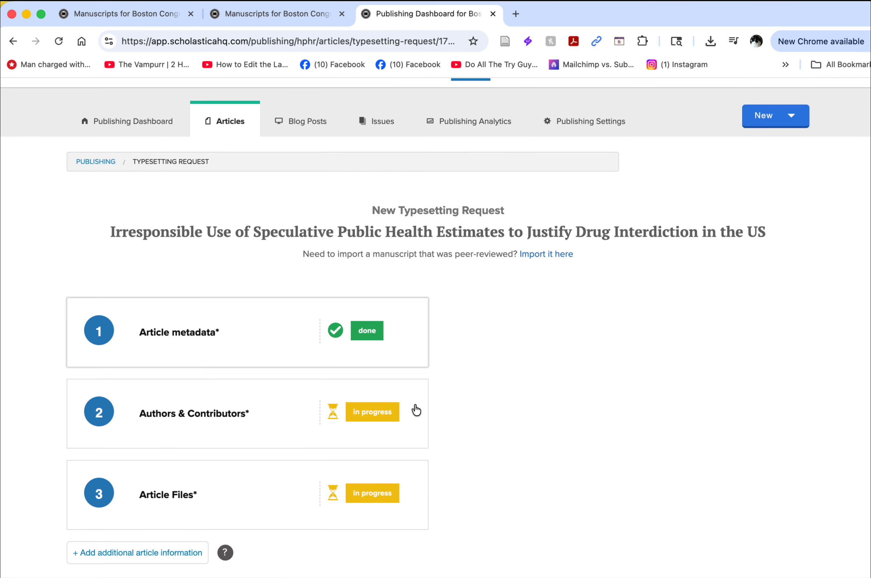
# Step: Check the contributor list in Authors & Contributors and save that section as done, exiting the form
pyautogui.scroll(-2, 416, 410)
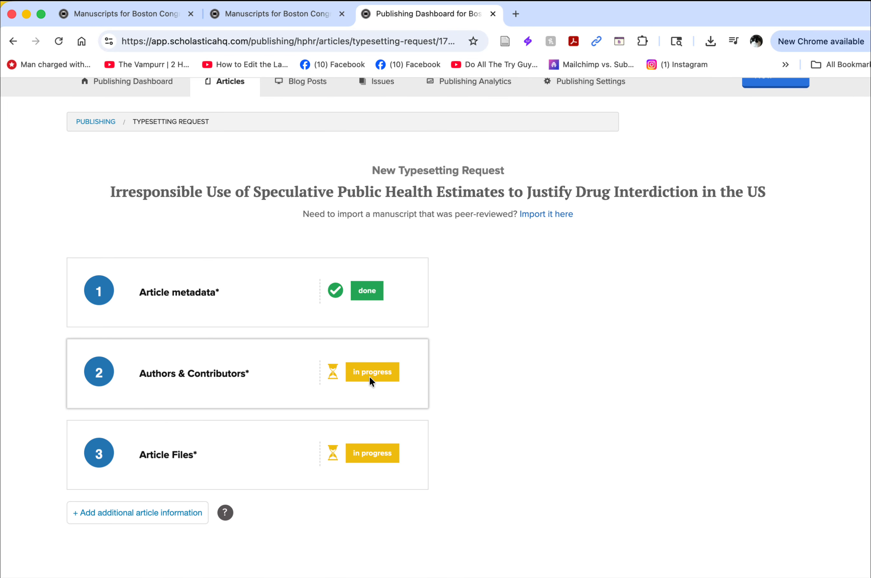
pyautogui.click(369, 378)
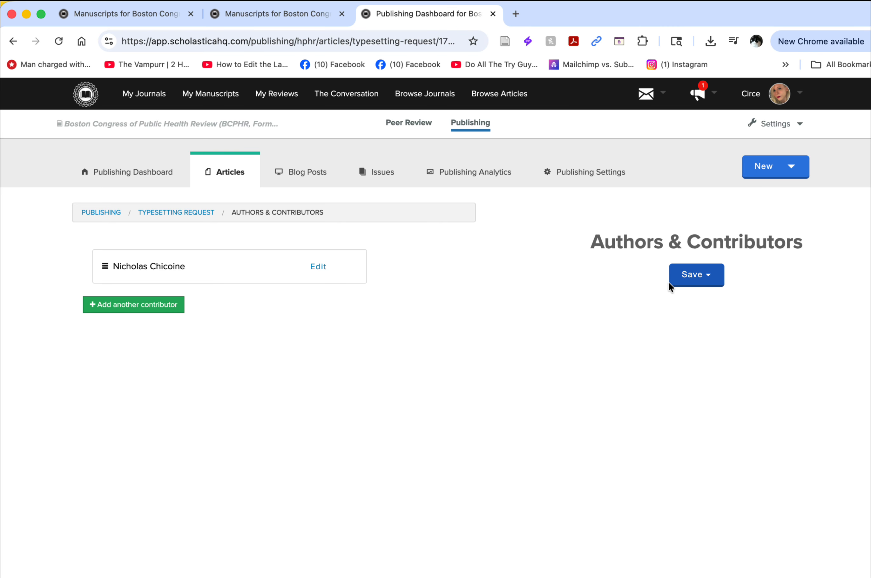
pyautogui.click(706, 279)
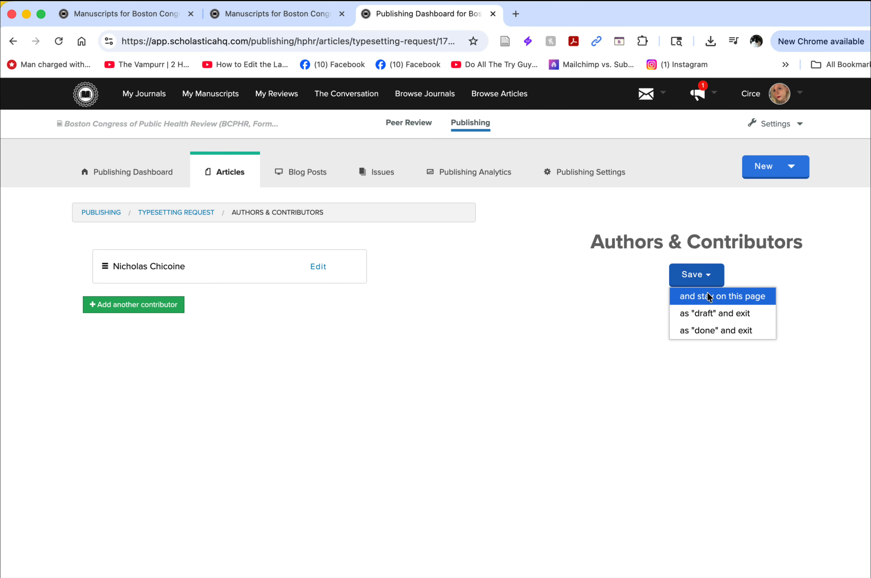
pyautogui.click(713, 331)
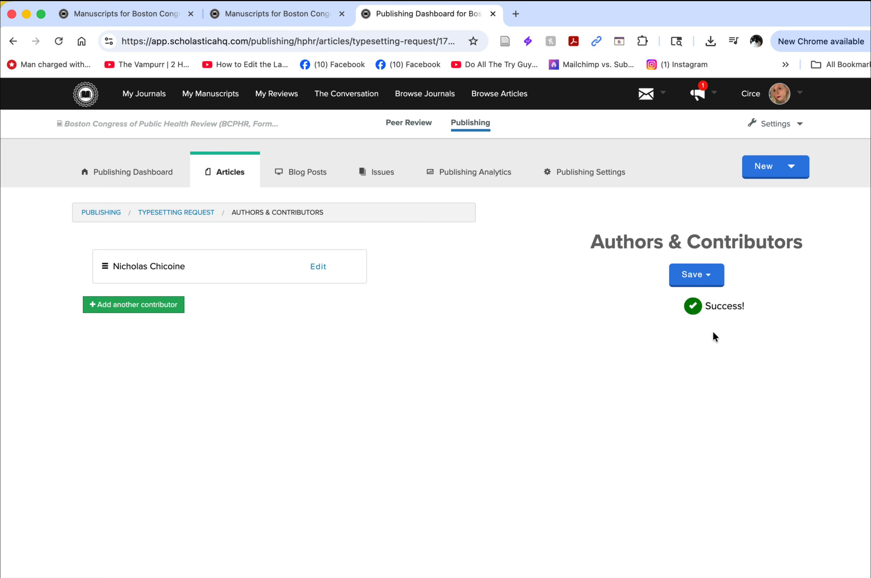
# Step: Open the request's Article Files section and check the uploaded manuscript and the supplementary attachment options
pyautogui.scroll(-2, 399, 428)
pyautogui.scroll(-1, 398, 427)
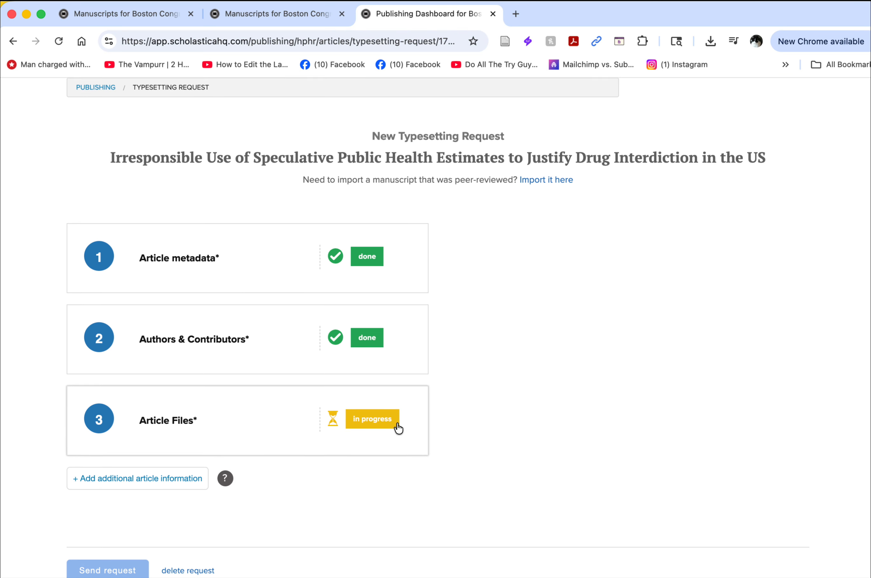
pyautogui.click(370, 398)
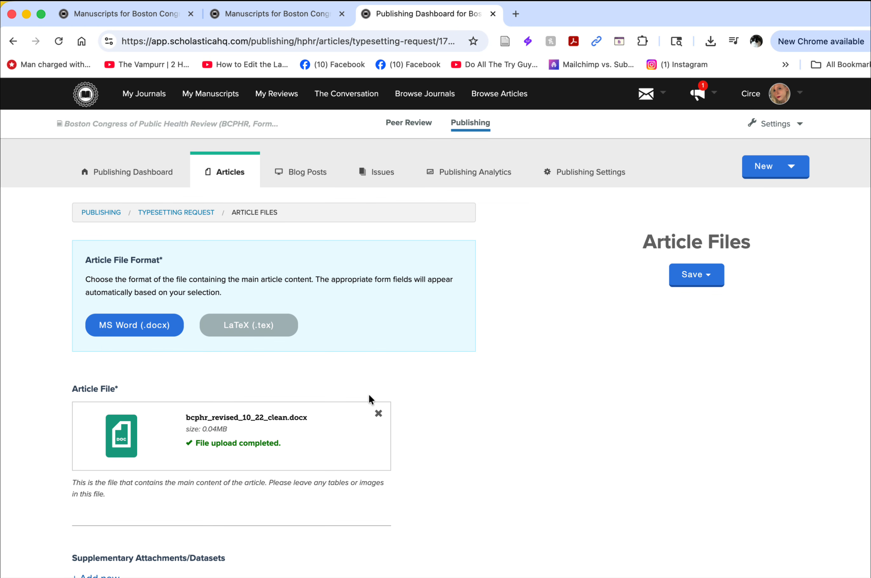
pyautogui.scroll(-6, 370, 398)
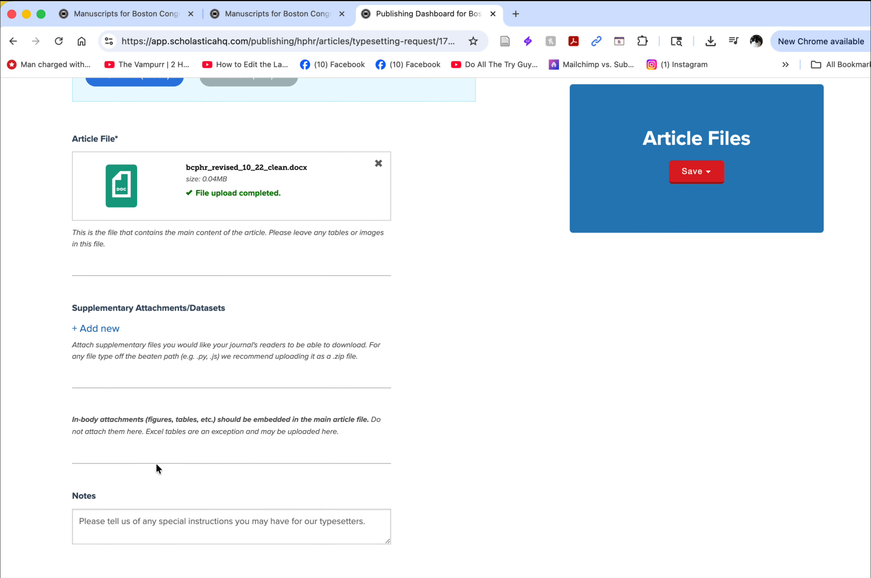
pyautogui.scroll(-1, 193, 469)
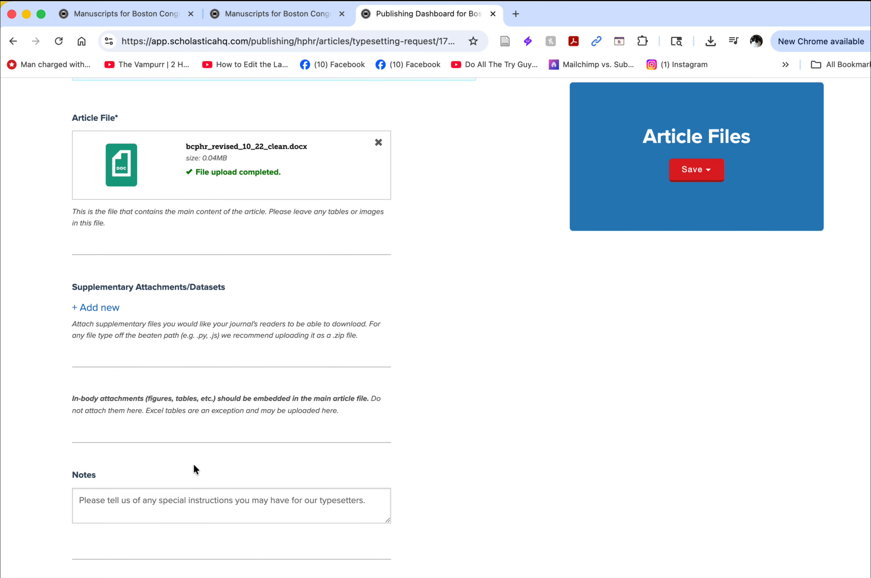
pyautogui.scroll(1, 193, 465)
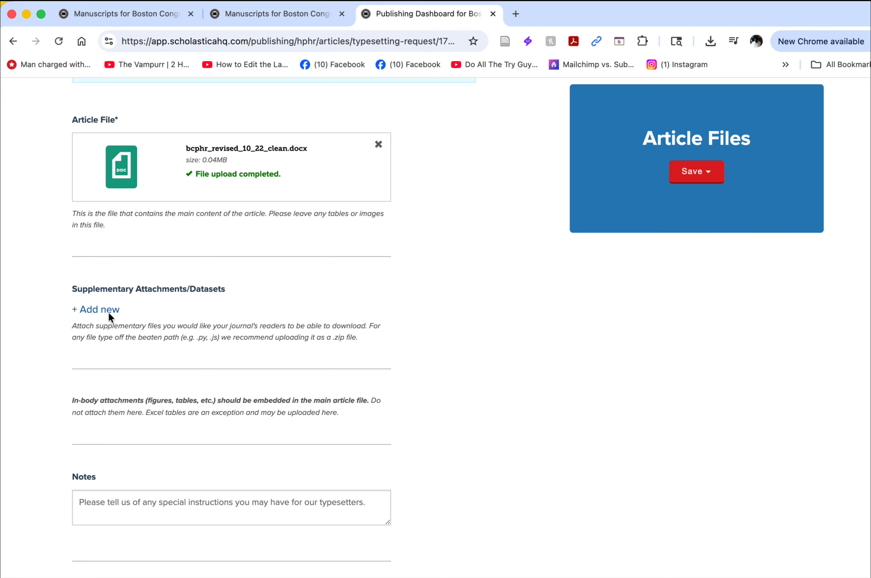
# Step: Add the typesetter note "Please add figures and tables to the layout of the article. Retain as a supplement as well."
pyautogui.click(123, 508)
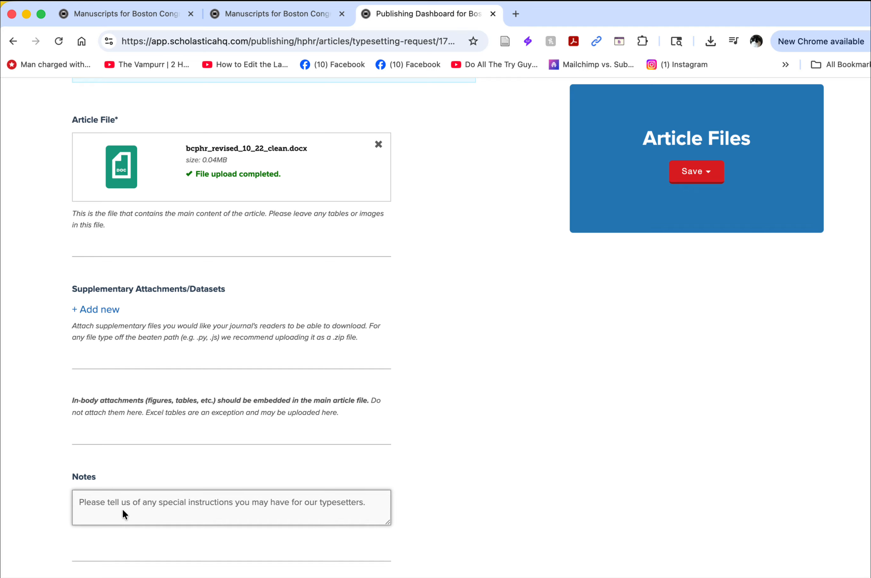
pyautogui.write('This')
pyautogui.press('BackSpace')
pyautogui.press('BackSpace')
pyautogui.press('BackSpace')
pyautogui.press('BackSpace')
pyautogui.write('P')
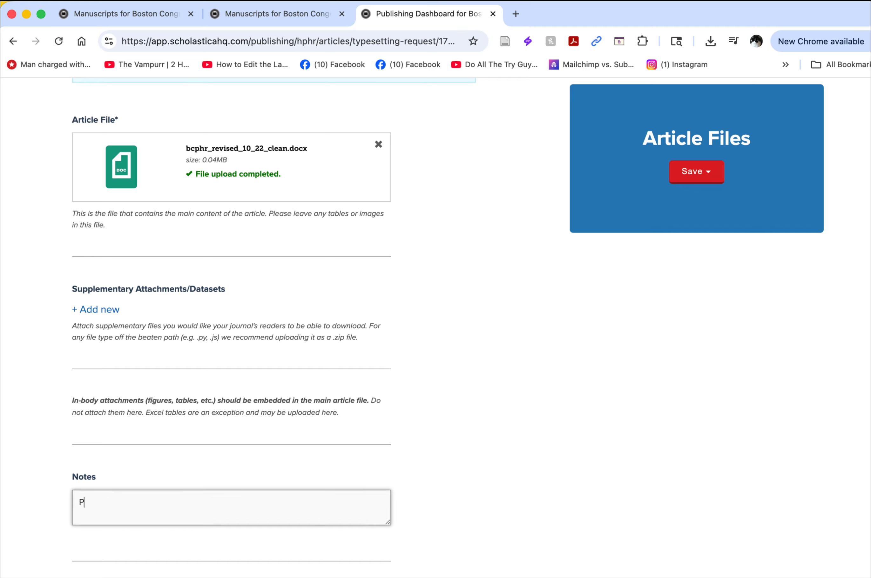
pyautogui.write('lease add figures and tables to the d')
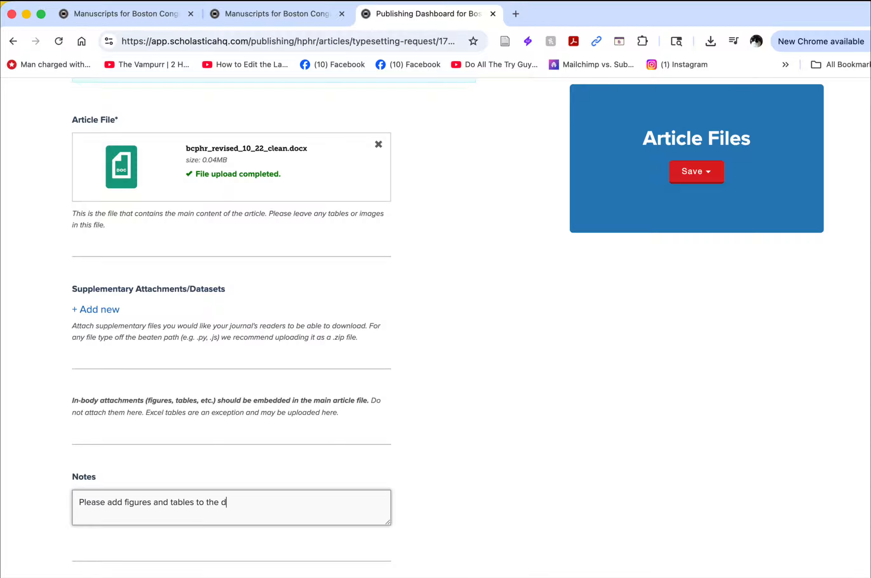
pyautogui.press('BackSpace')
pyautogui.write('d')
pyautogui.press('BackSpace')
pyautogui.write('layout of the article. R')
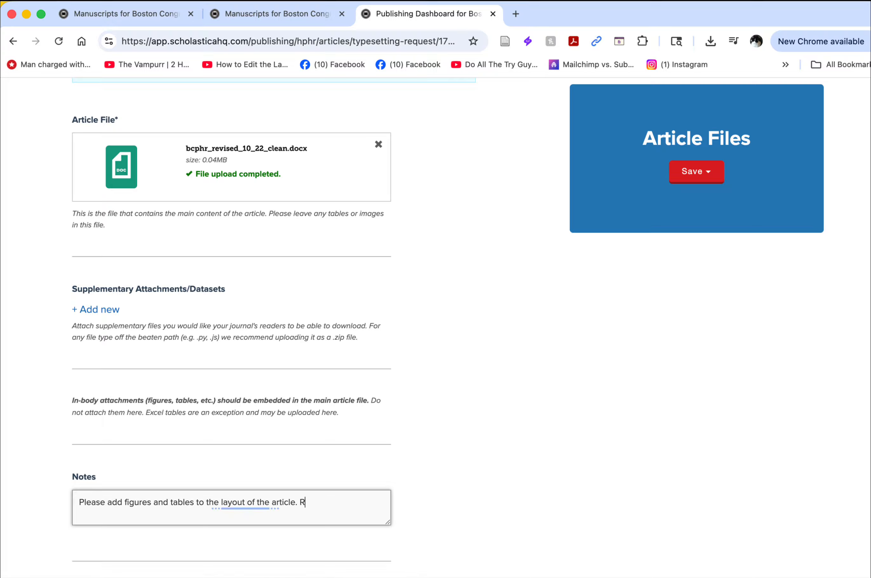
pyautogui.write('etain as a supplement as well.')
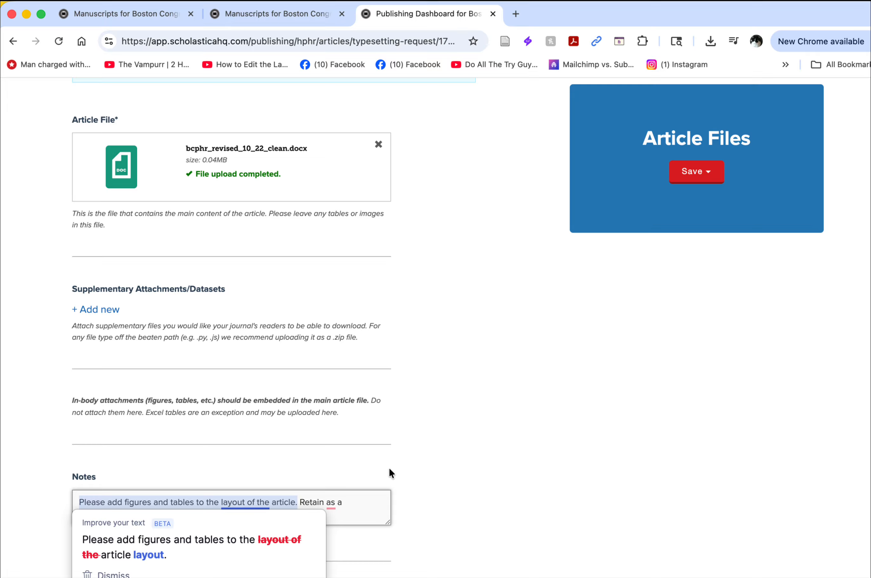
pyautogui.click(418, 419)
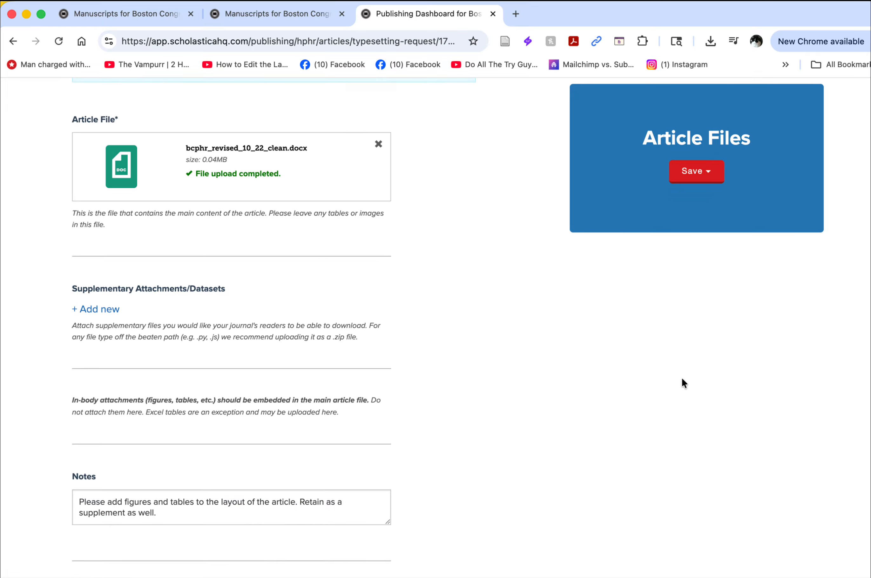
# Step: Save the Article Files section as done and exit to the typesetting request overview
pyautogui.scroll(10, 681, 377)
pyautogui.click(710, 275)
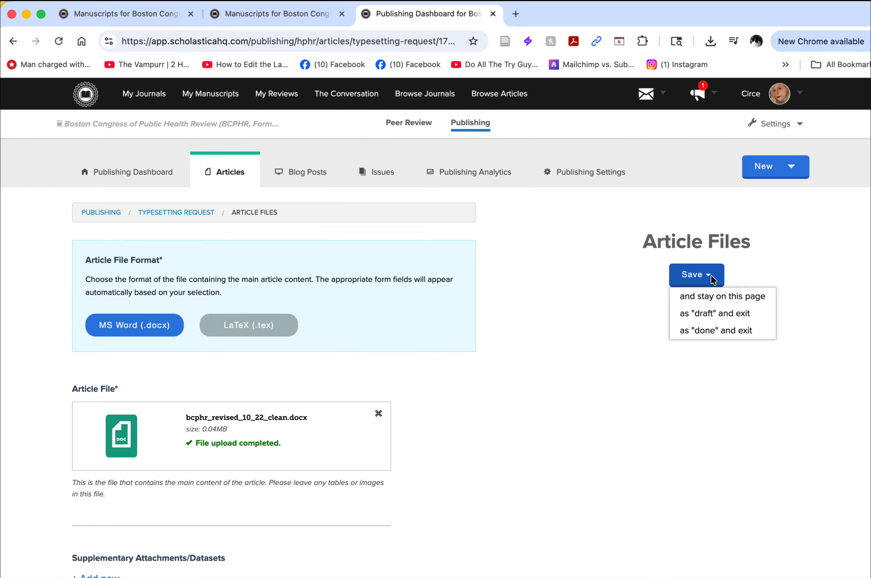
pyautogui.click(711, 331)
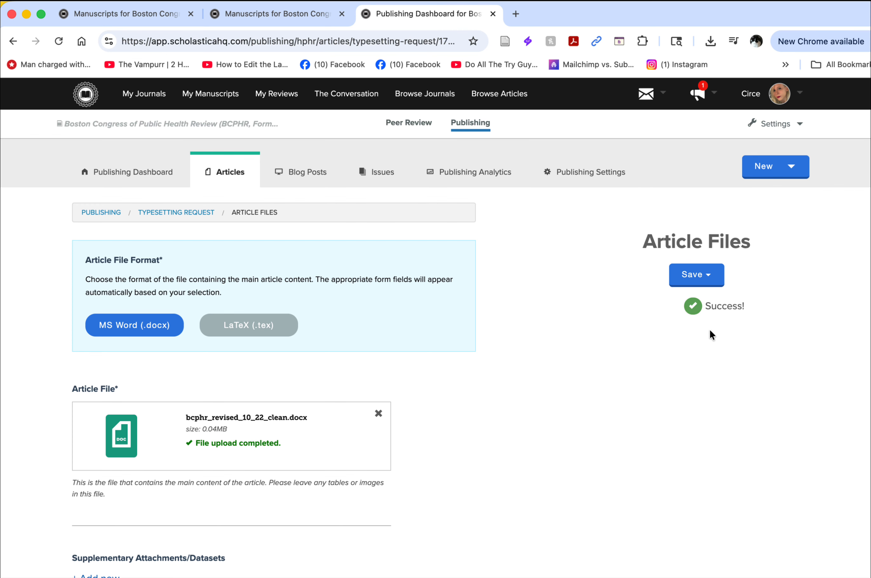
# Step: View the additional article information options, including funding sources, and close them without adding a section
pyautogui.scroll(-5, 521, 403)
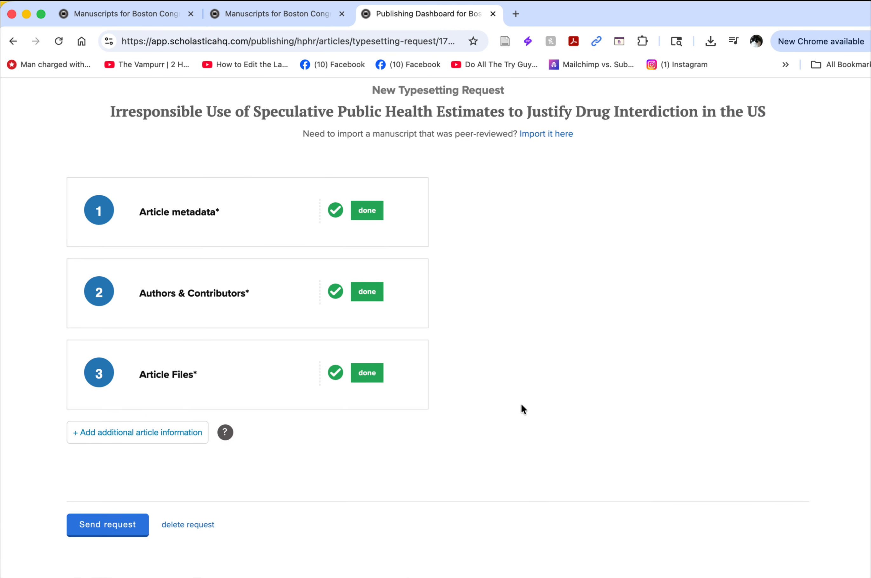
pyautogui.click(157, 433)
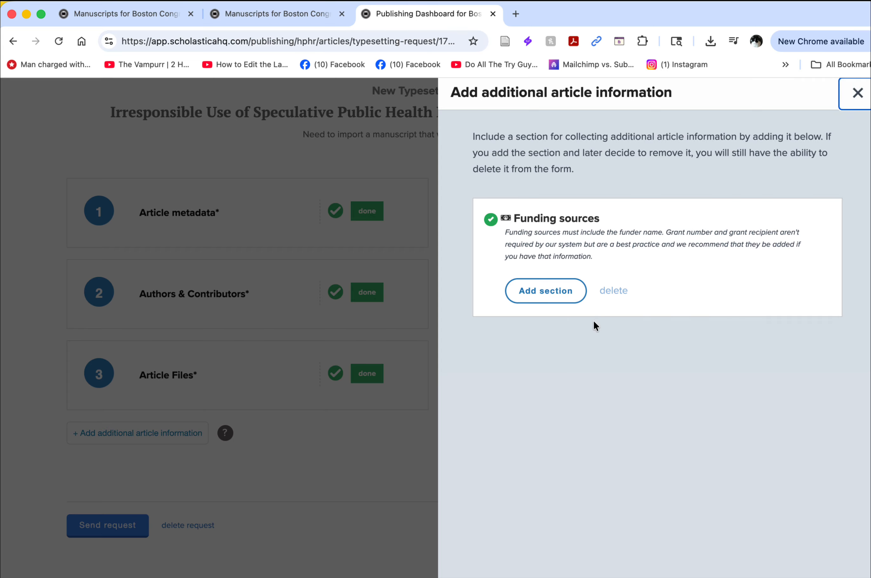
pyautogui.click(860, 99)
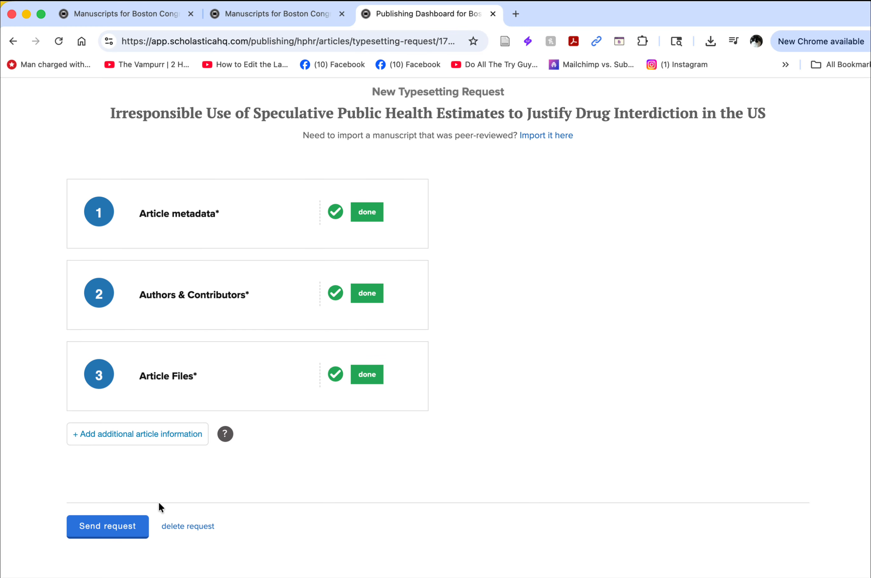
# Step: Send the typesetting request, including its confirmation, and check the typesetting articles in progress on the publishing dashboard
pyautogui.click(130, 533)
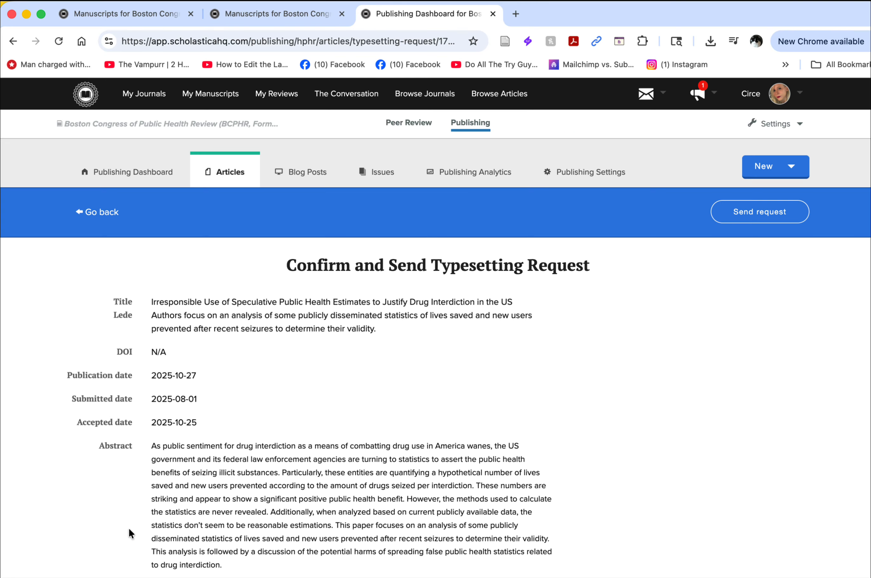
pyautogui.click(758, 214)
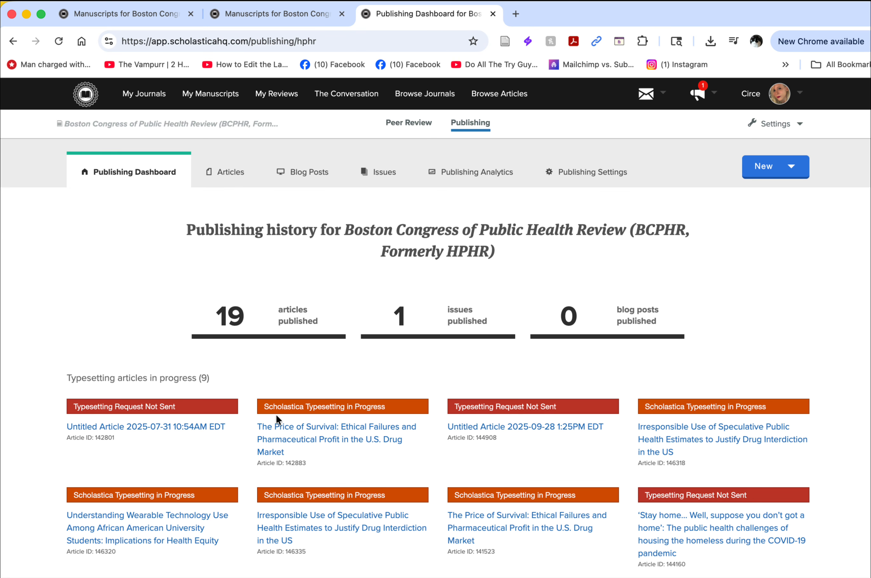
pyautogui.scroll(-4, 338, 518)
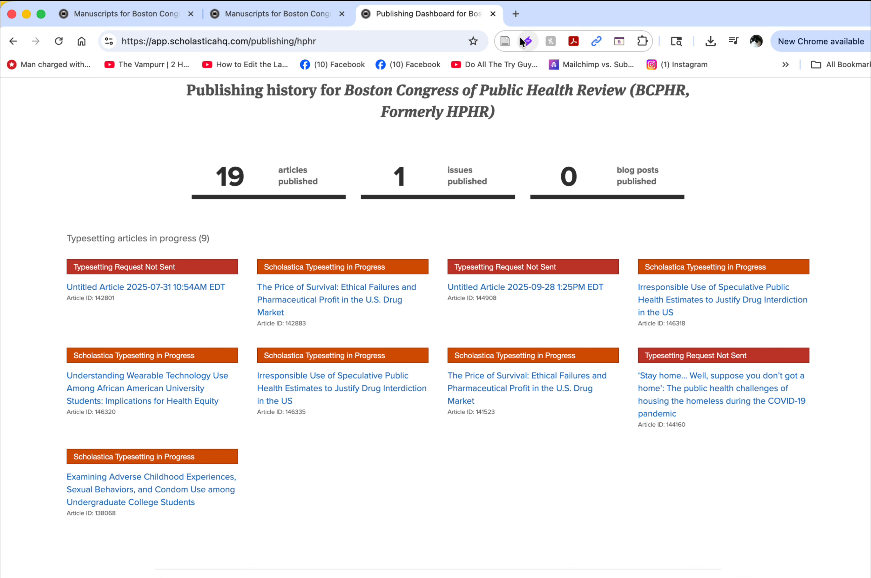
pyautogui.scroll(4, 367, 181)
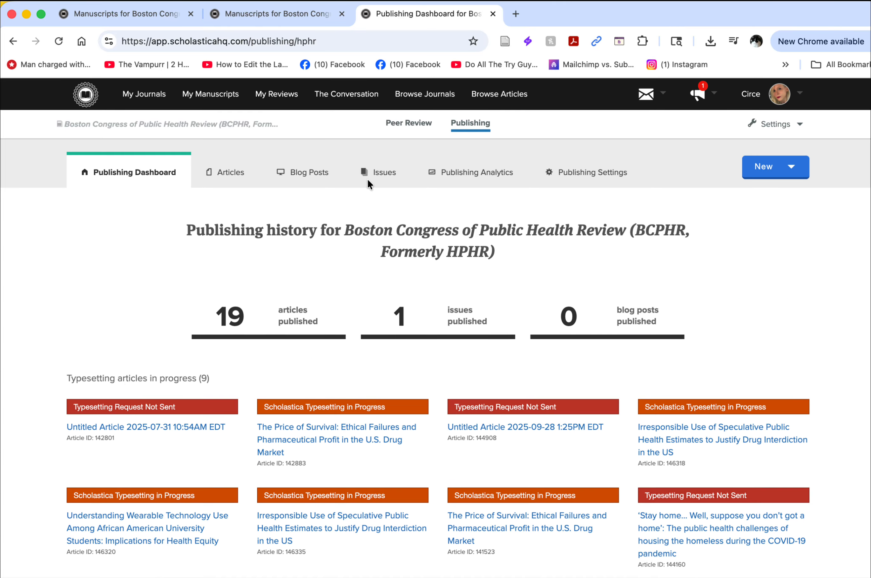
pyautogui.scroll(-1, 367, 179)
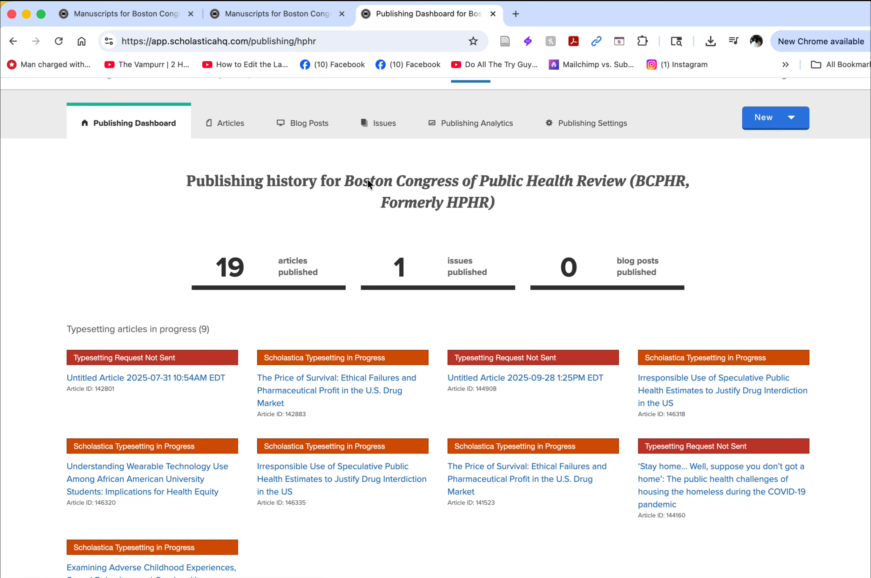
pyautogui.scroll(-1, 368, 178)
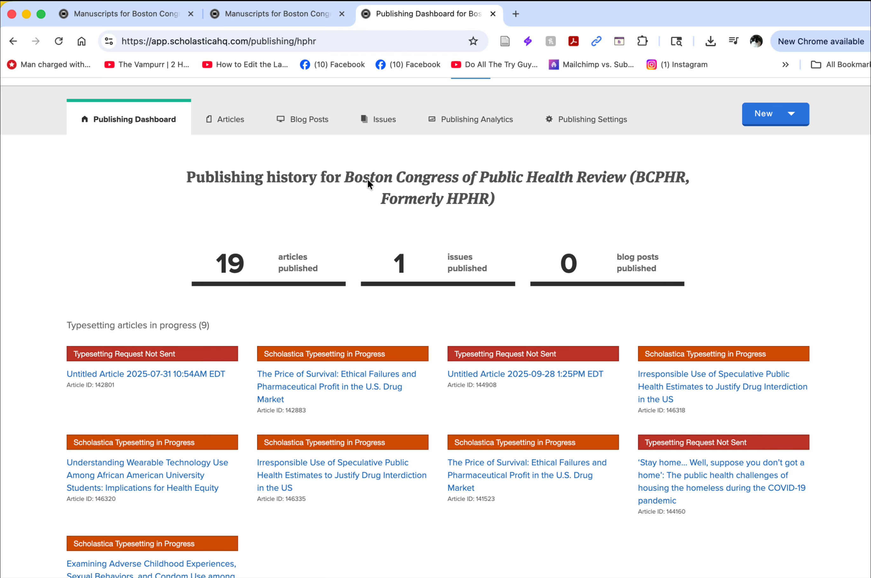
pyautogui.scroll(-1, 367, 178)
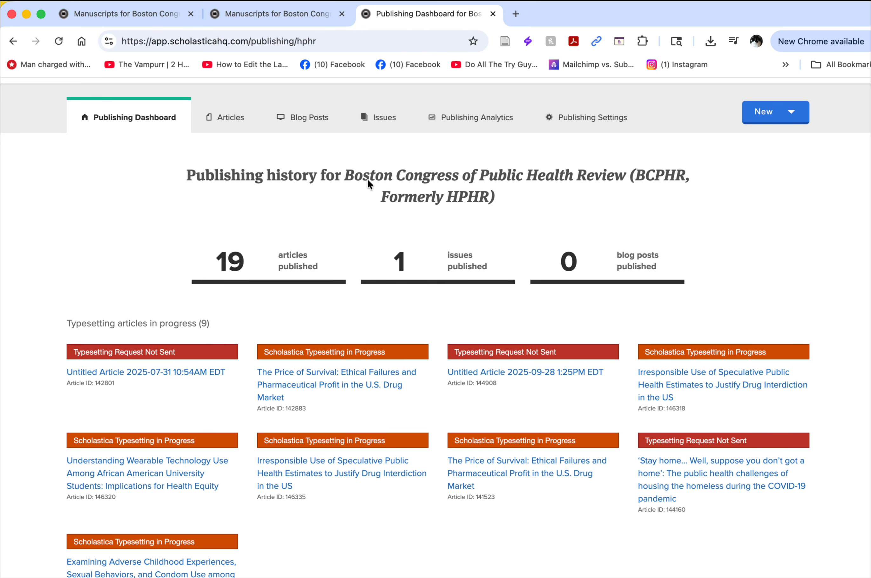
pyautogui.scroll(-1, 367, 183)
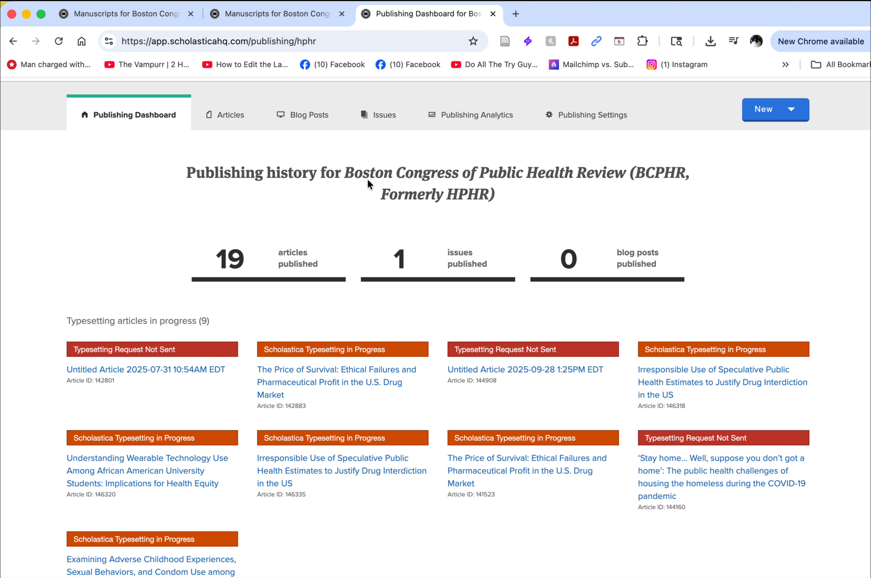
pyautogui.scroll(1, 280, 259)
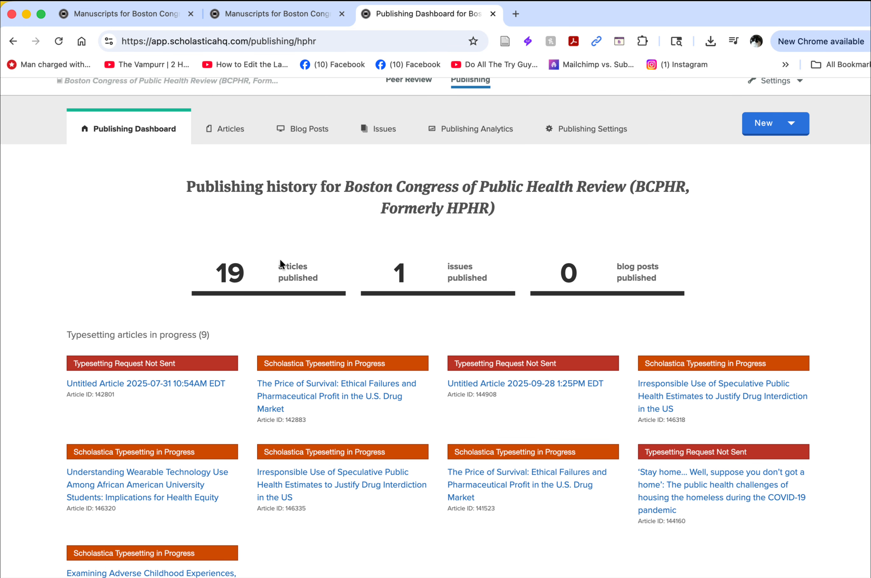
pyautogui.scroll(2, 280, 263)
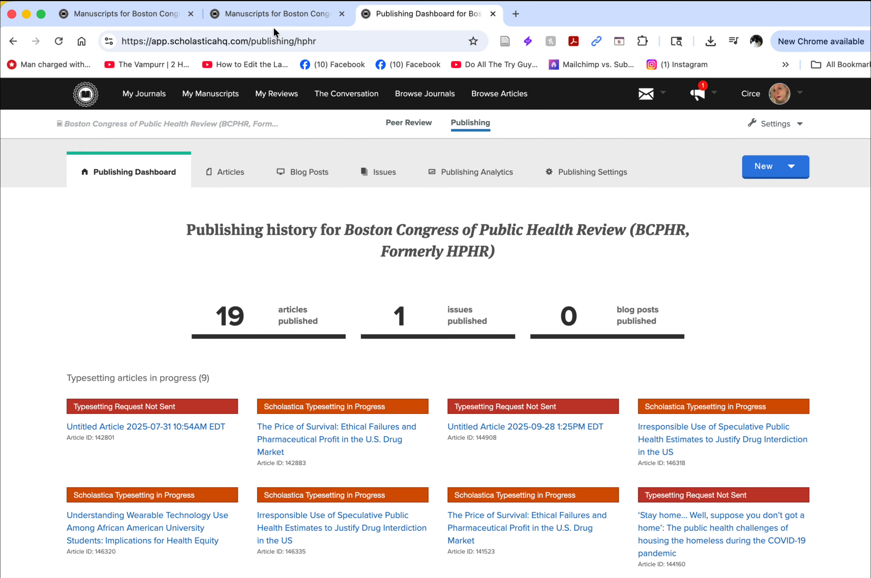
# Step: Open the accepted manuscript "Irresponsible Use of Speculative Public Health Estimates to Justify Drug Interdiction in the US" from the journal's manuscripts list
pyautogui.click(271, 17)
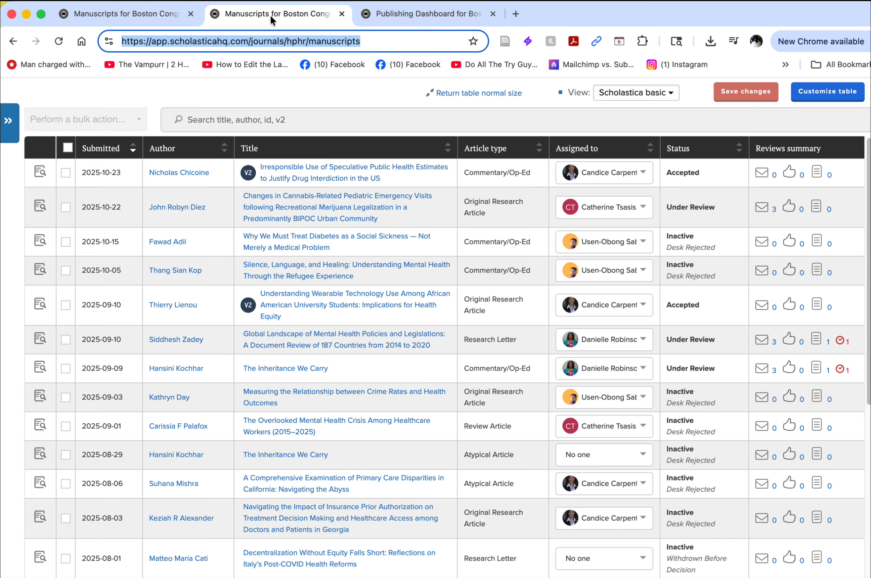
pyautogui.click(181, 170)
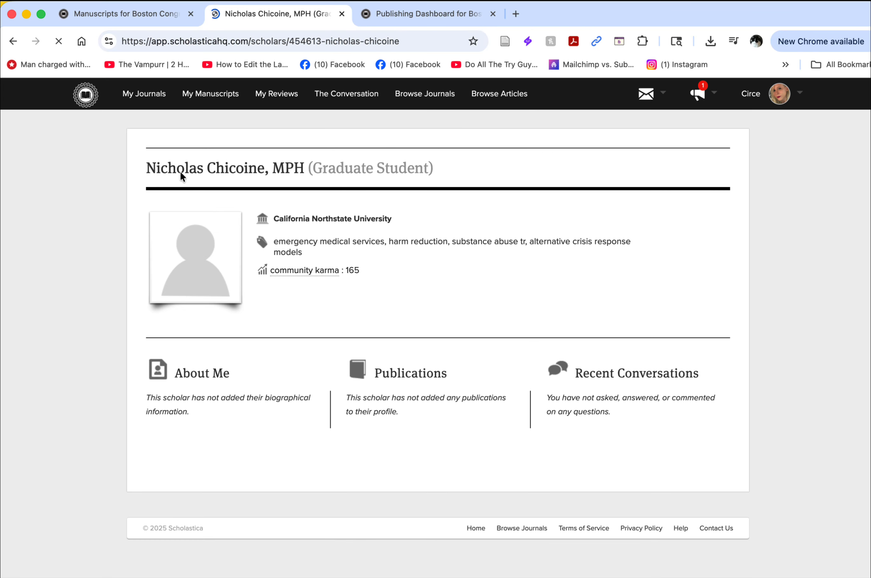
pyautogui.click(12, 41)
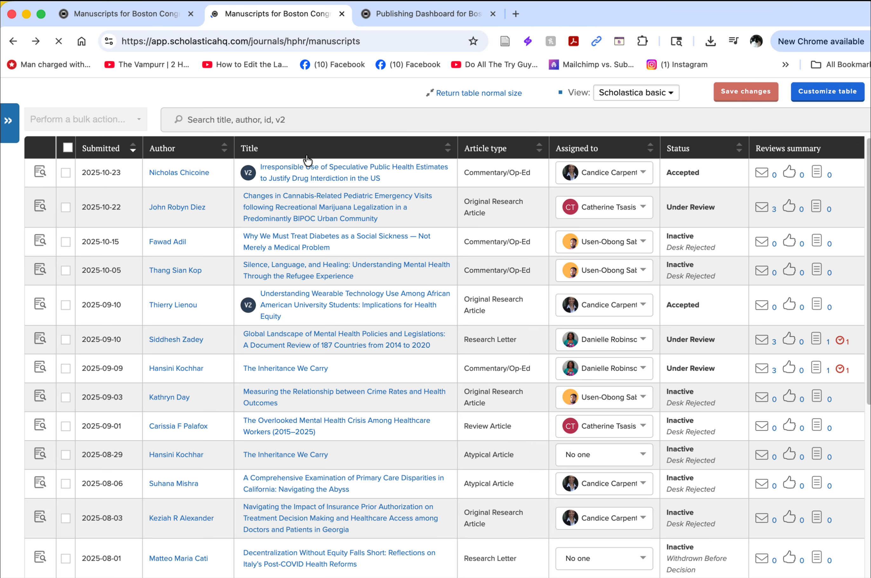
pyautogui.click(302, 167)
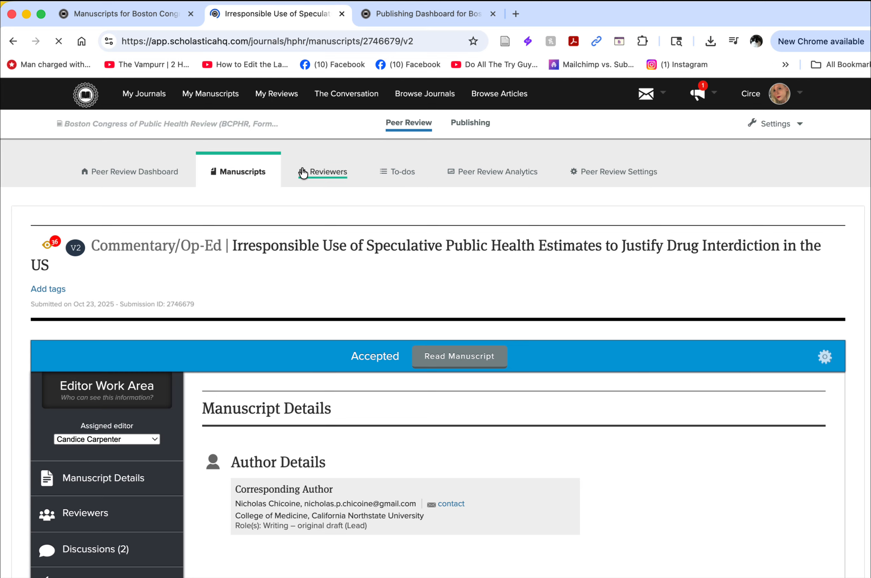
pyautogui.scroll(-2, 86, 383)
pyautogui.scroll(-2, 86, 383)
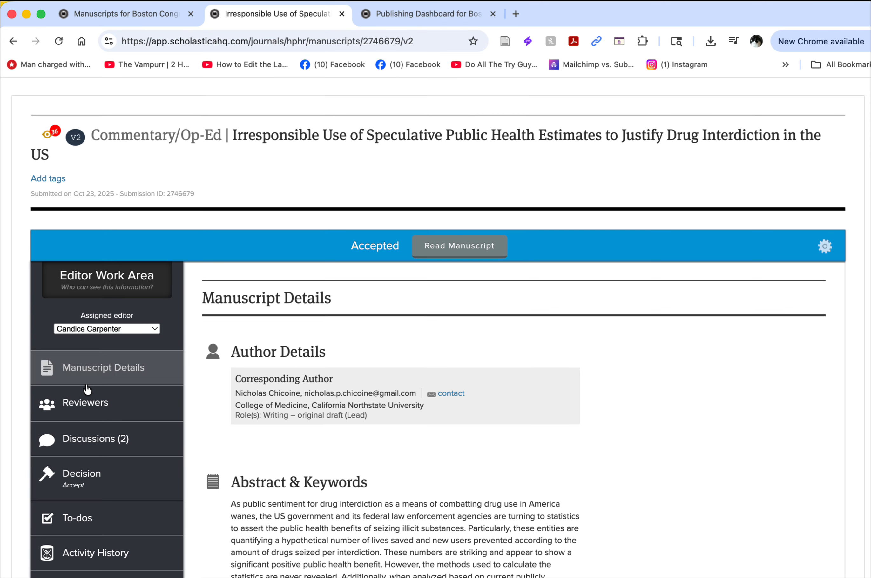
# Step: Start a new discussion on the manuscript, addressed to editors
pyautogui.click(93, 437)
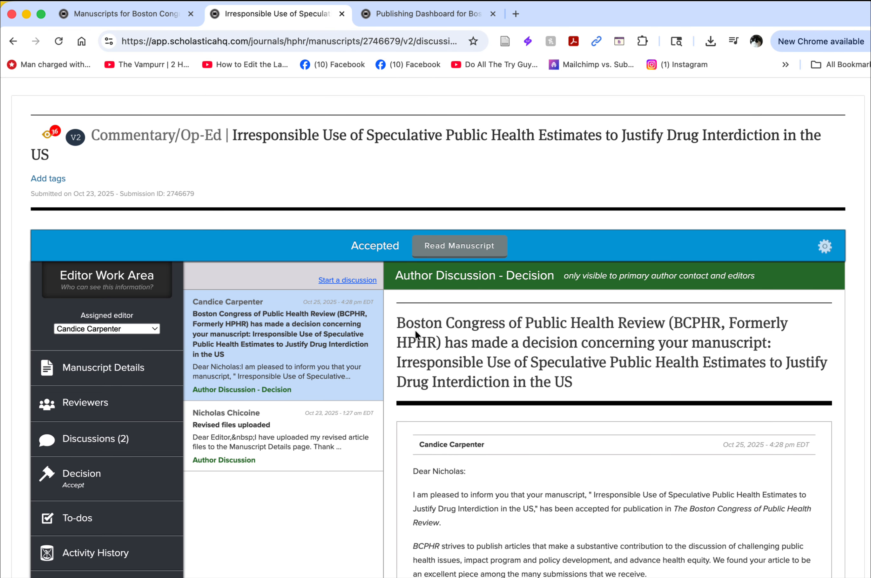
pyautogui.click(346, 279)
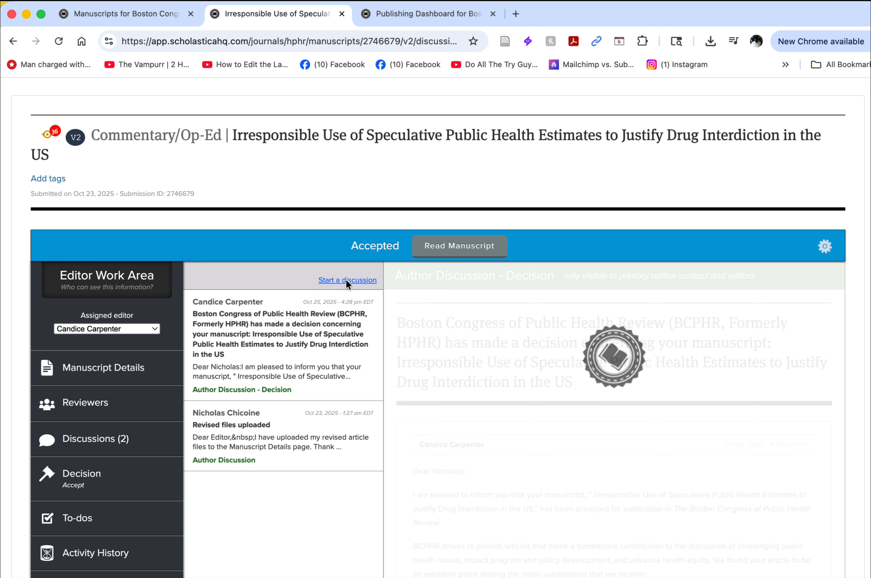
pyautogui.click(444, 322)
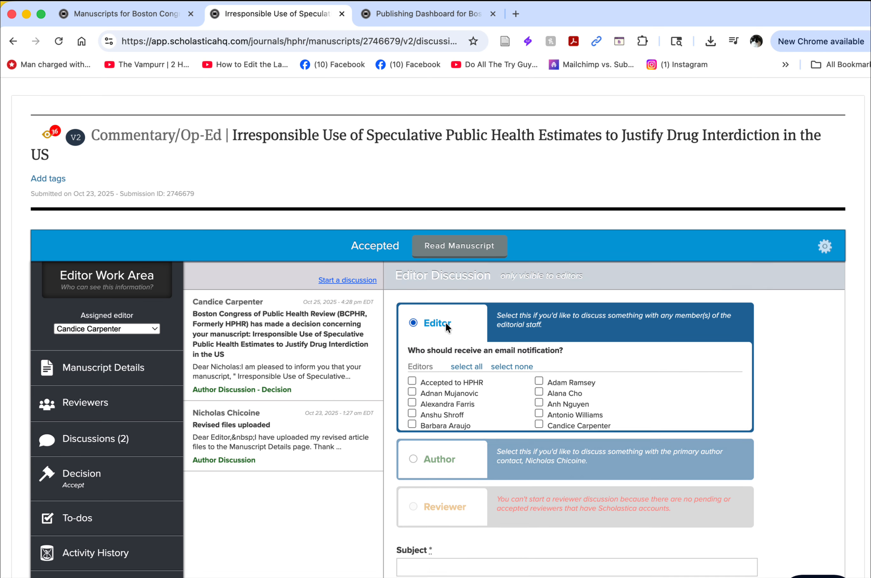
# Step: Write the discussion message "Sent typesetting request on 10/27." followed by "Thank you" and the placeholder signature "-NAME"
pyautogui.scroll(-5, 446, 444)
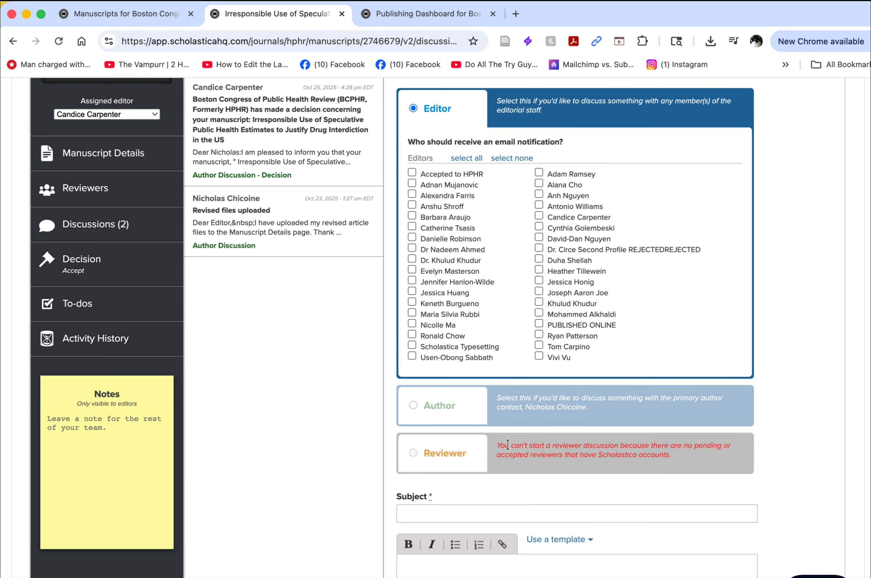
pyautogui.scroll(-6, 508, 444)
pyautogui.click(471, 356)
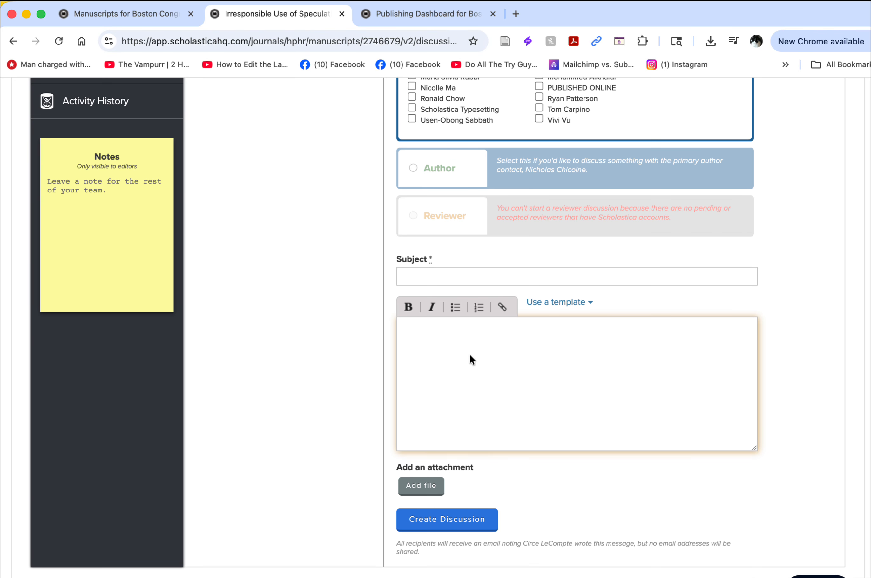
pyautogui.write('Sent typesetting request on 10/27.')
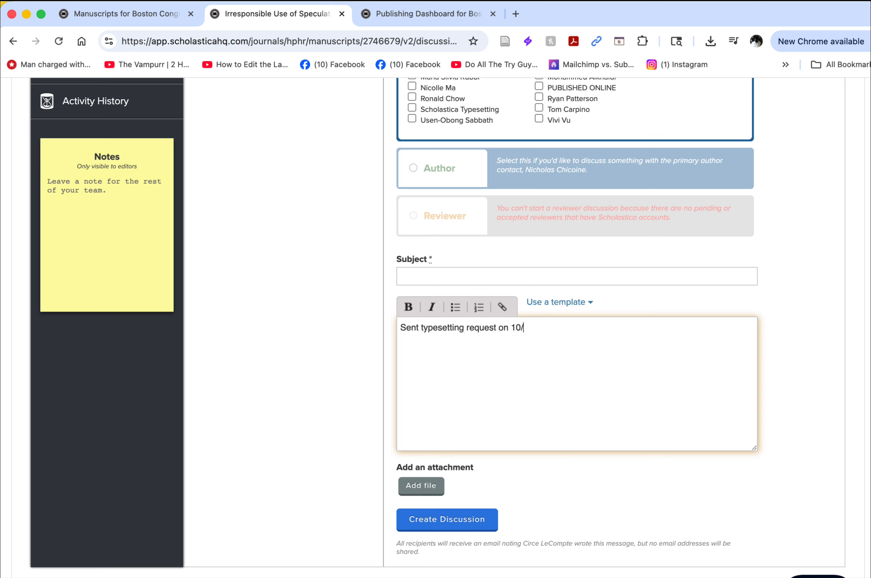
pyautogui.press('Return')
pyautogui.press('Return')
pyautogui.write('Than you,')
pyautogui.press('BackSpace')
pyautogui.press('BackSpace')
pyautogui.press('BackSpace')
pyautogui.press('BackSpace')
pyautogui.press('BackSpace')
pyautogui.write('k you')
pyautogui.press('Return')
pyautogui.write('-Circe')
pyautogui.hotkey('alt', 'shift', 'Left')
pyautogui.write('NAME')
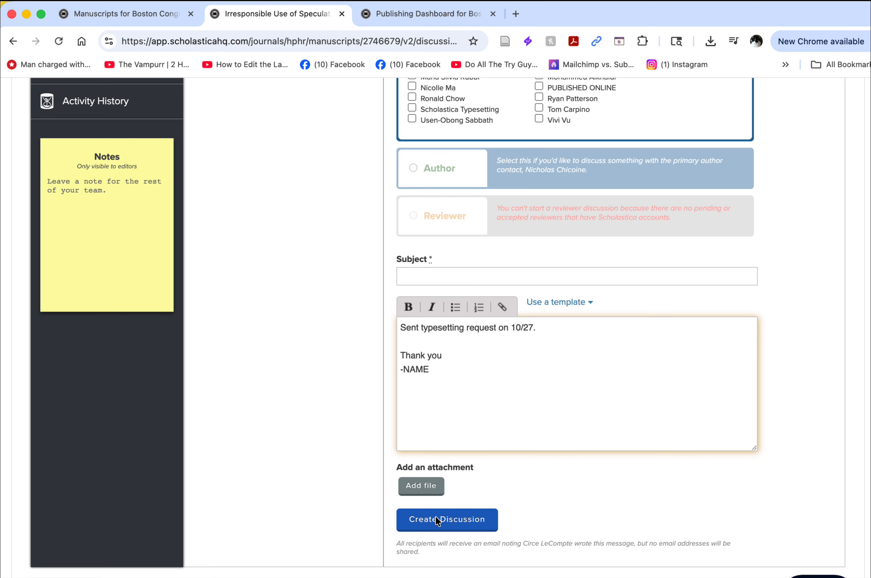
# Step: Choose the manuscript's assigned editor and the sixth editor in the first column to receive the email notification
pyautogui.scroll(12, 507, 329)
pyautogui.scroll(-4, 506, 329)
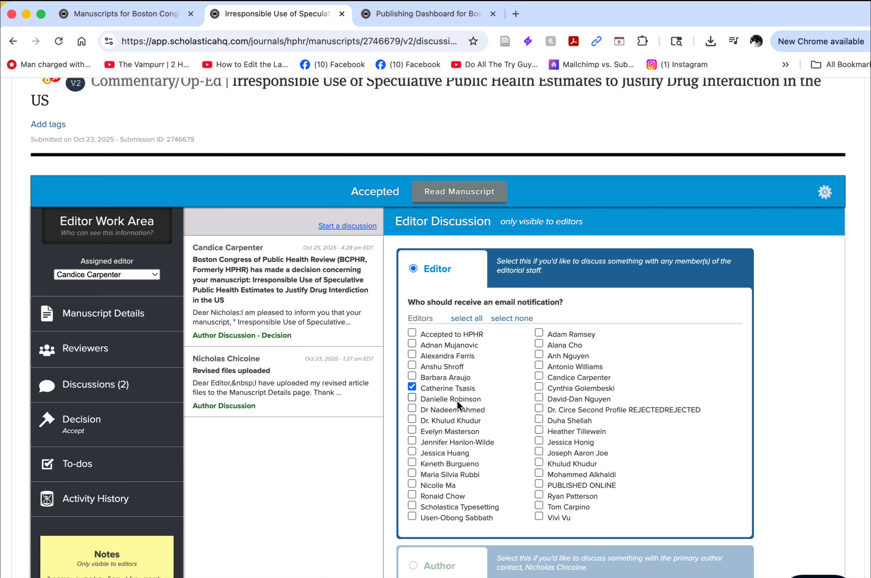
pyautogui.scroll(-3, 489, 421)
pyautogui.click(539, 291)
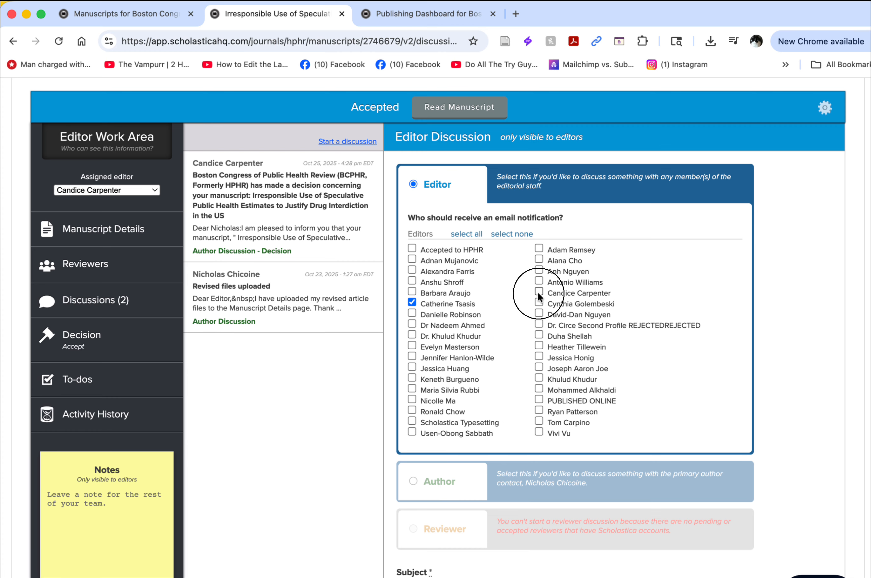
# Step: Set the discussion subject to "Typesetting request submitted" and review the message and selected recipients
pyautogui.scroll(-3, 514, 411)
pyautogui.click(481, 478)
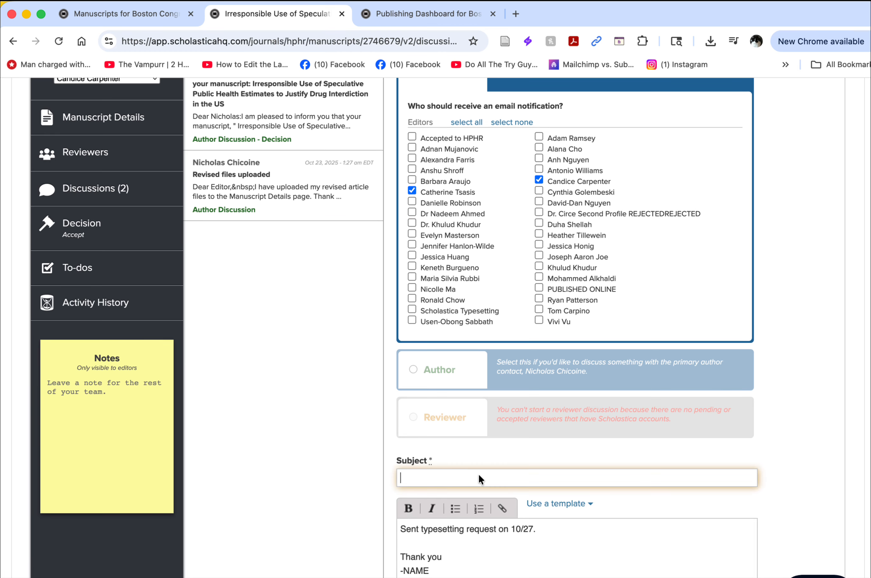
pyautogui.write('Typesetting request submitted')
pyautogui.scroll(-6, 577, 326)
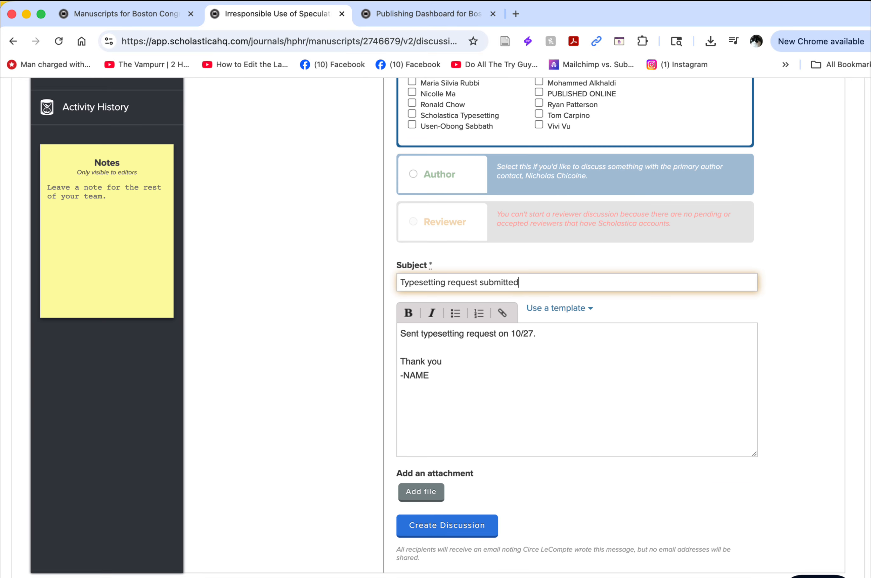
pyautogui.scroll(10, 577, 327)
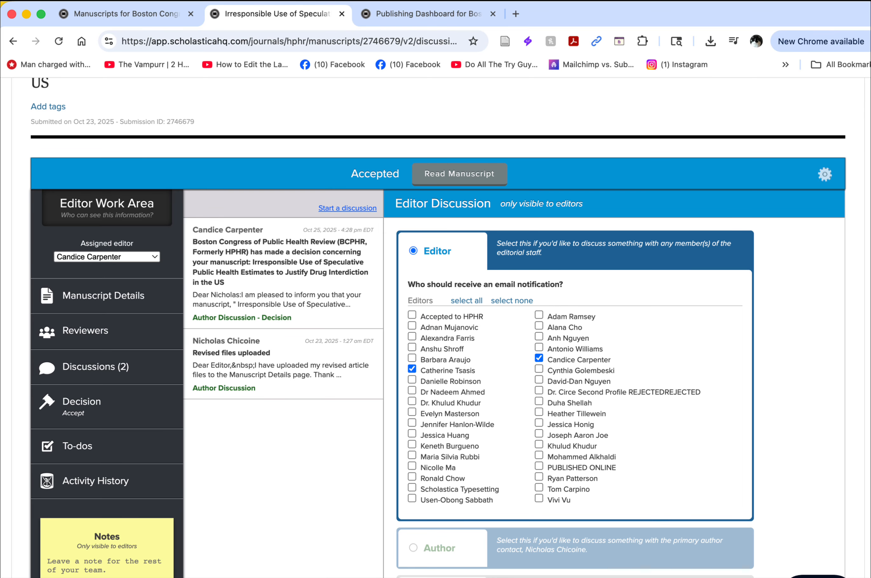
pyautogui.scroll(-2, 736, 195)
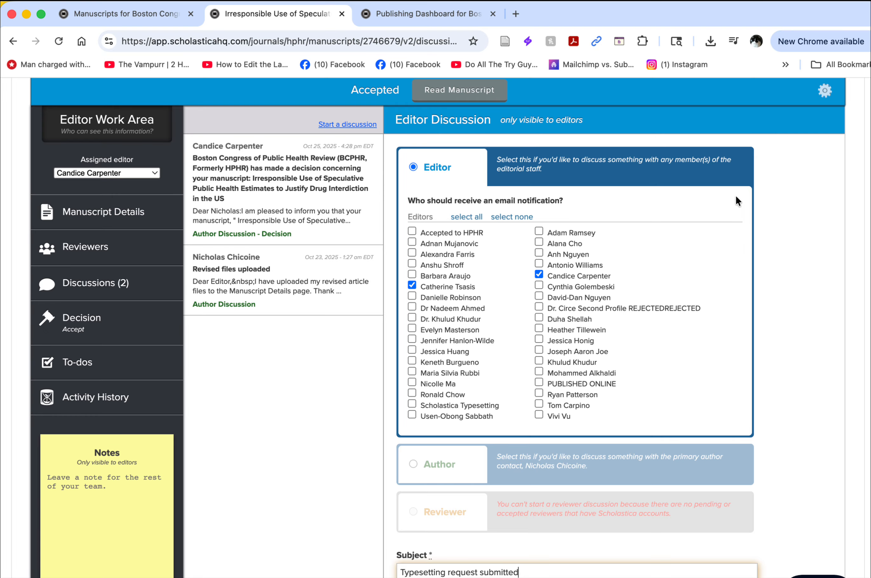
pyautogui.scroll(-1, 736, 196)
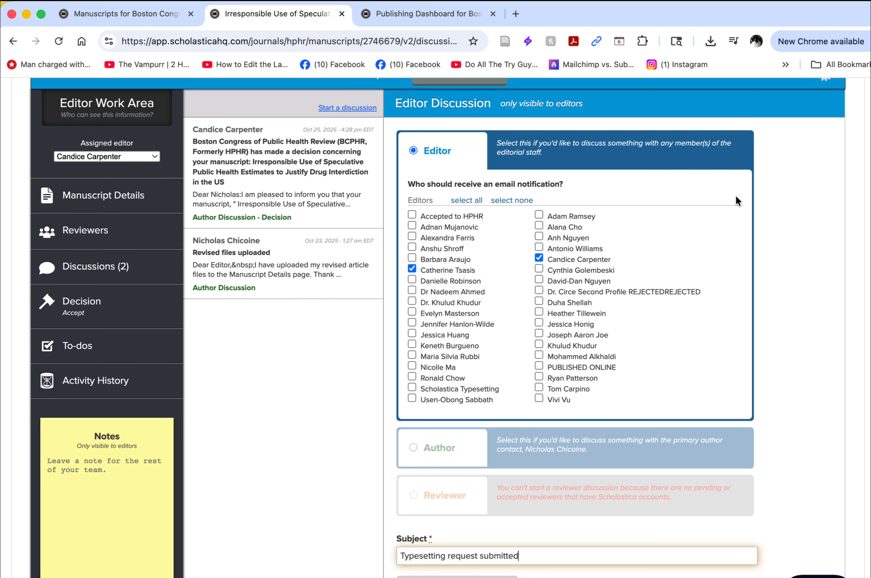